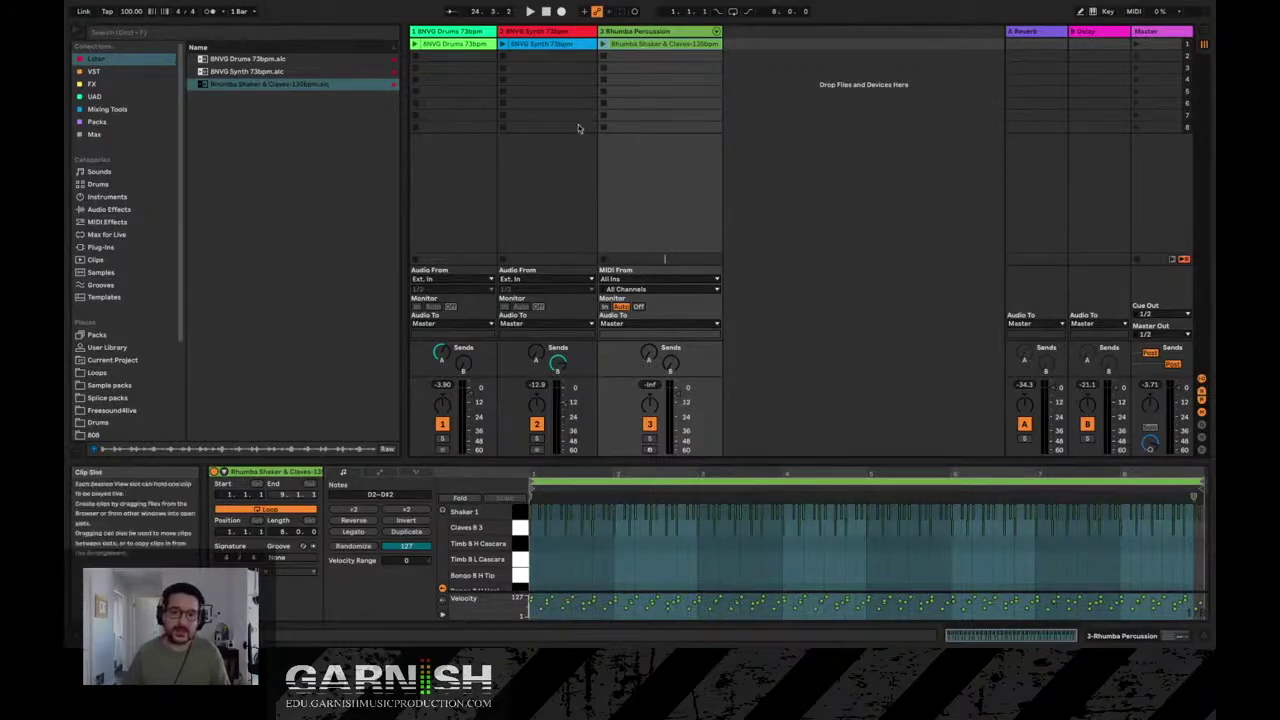
pyautogui.rightClick(774, 113)
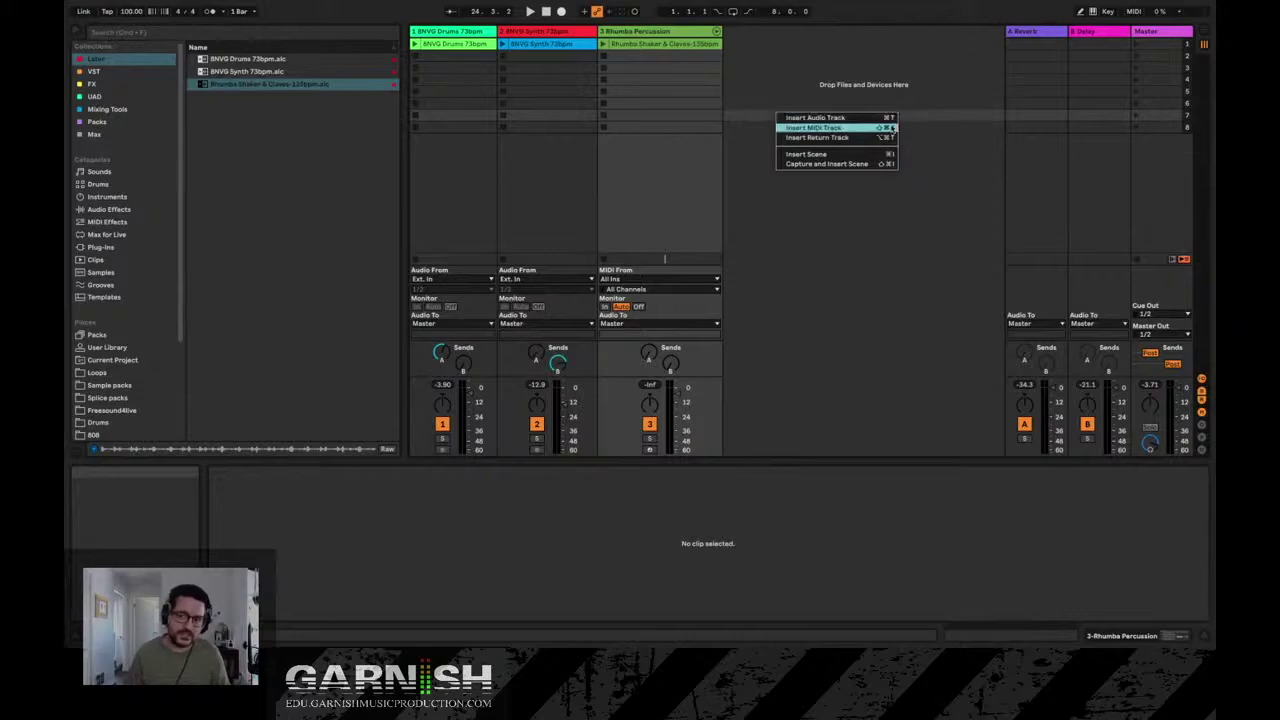
pyautogui.click(785, 79)
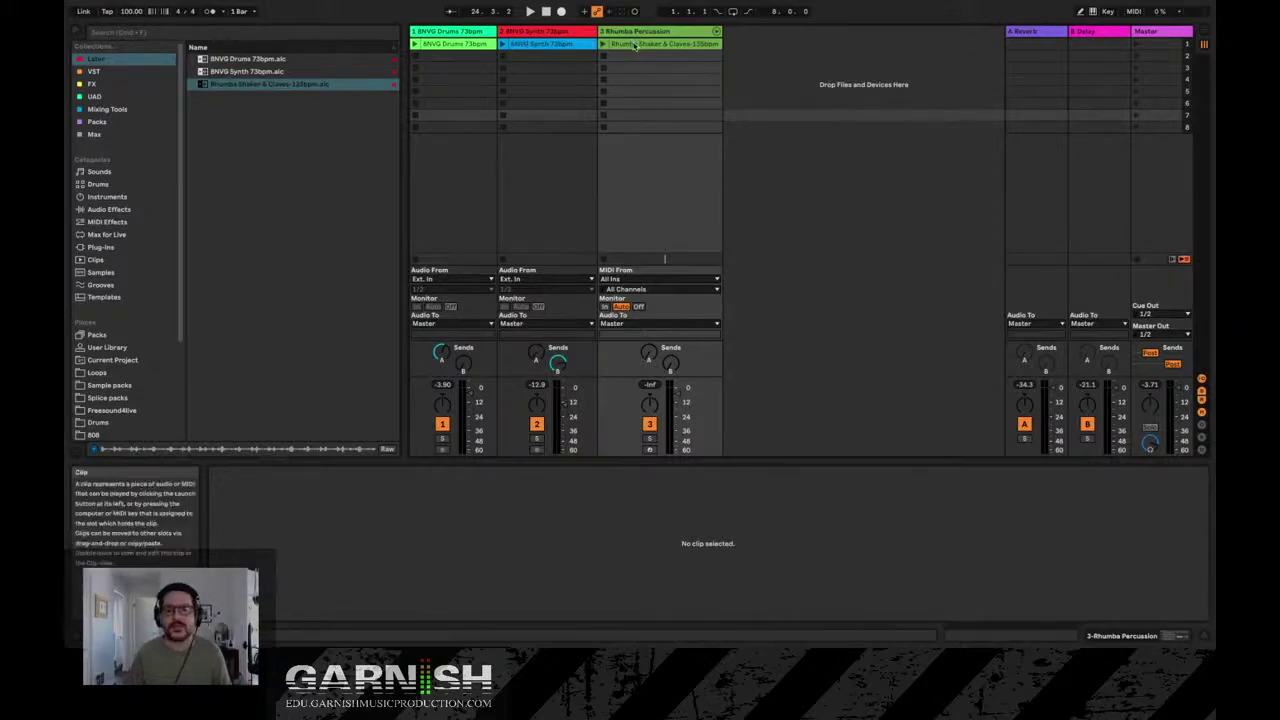
# - Inspect the waveforms of the 8NVG Drums and 8NVG Synth clips, enlarging the sample display
pyautogui.click(527, 45)
pyautogui.press('Left')
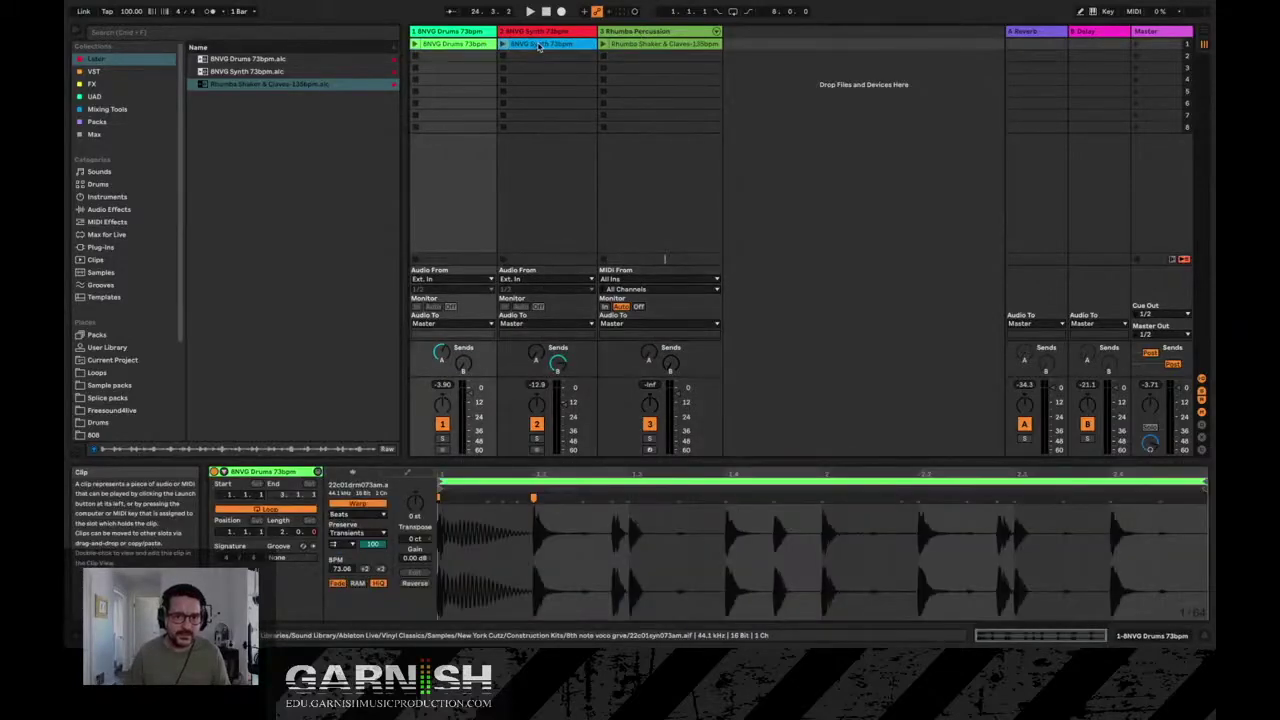
pyautogui.click(538, 46)
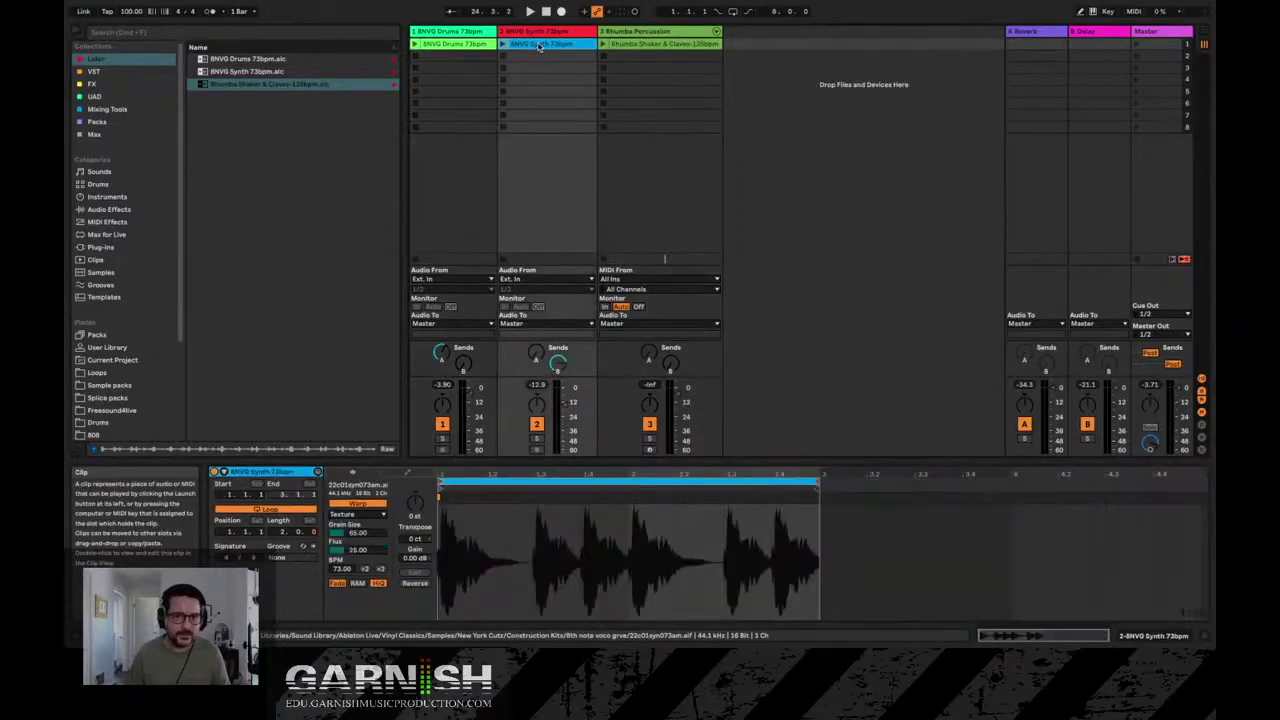
pyautogui.click(455, 46)
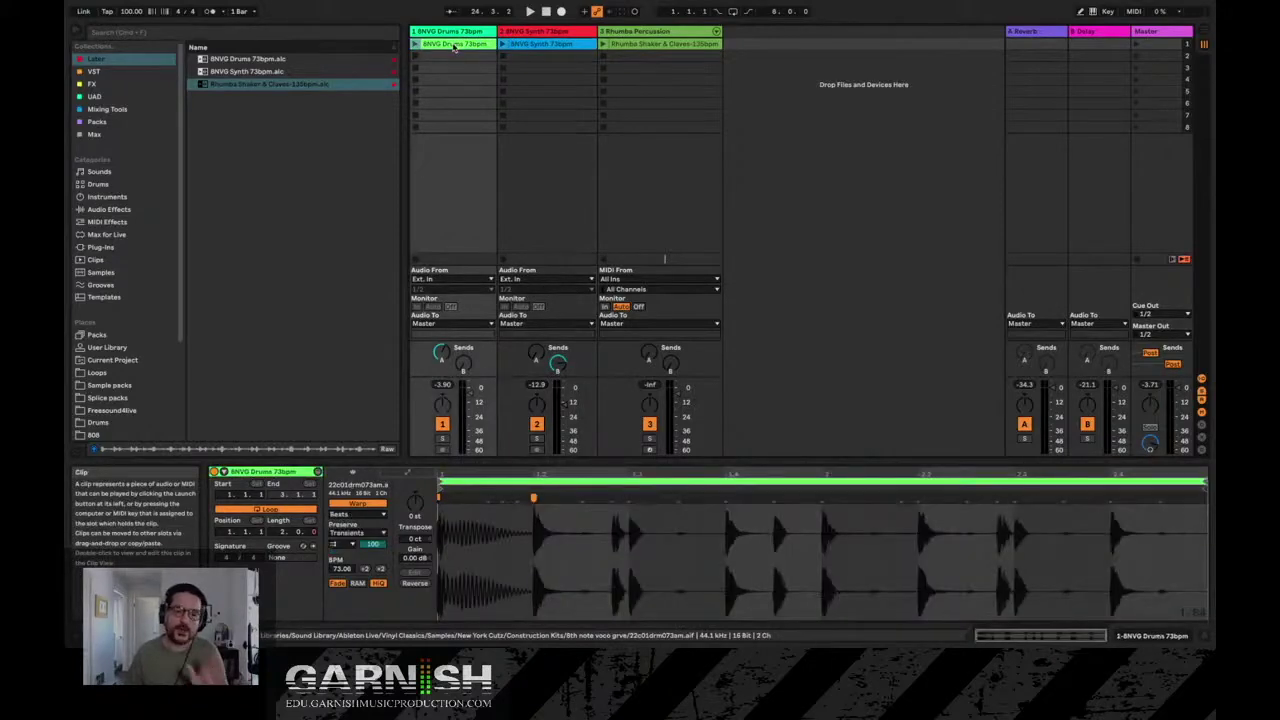
pyautogui.click(538, 46)
pyautogui.moveTo(601, 462); pyautogui.dragTo(601, 435)
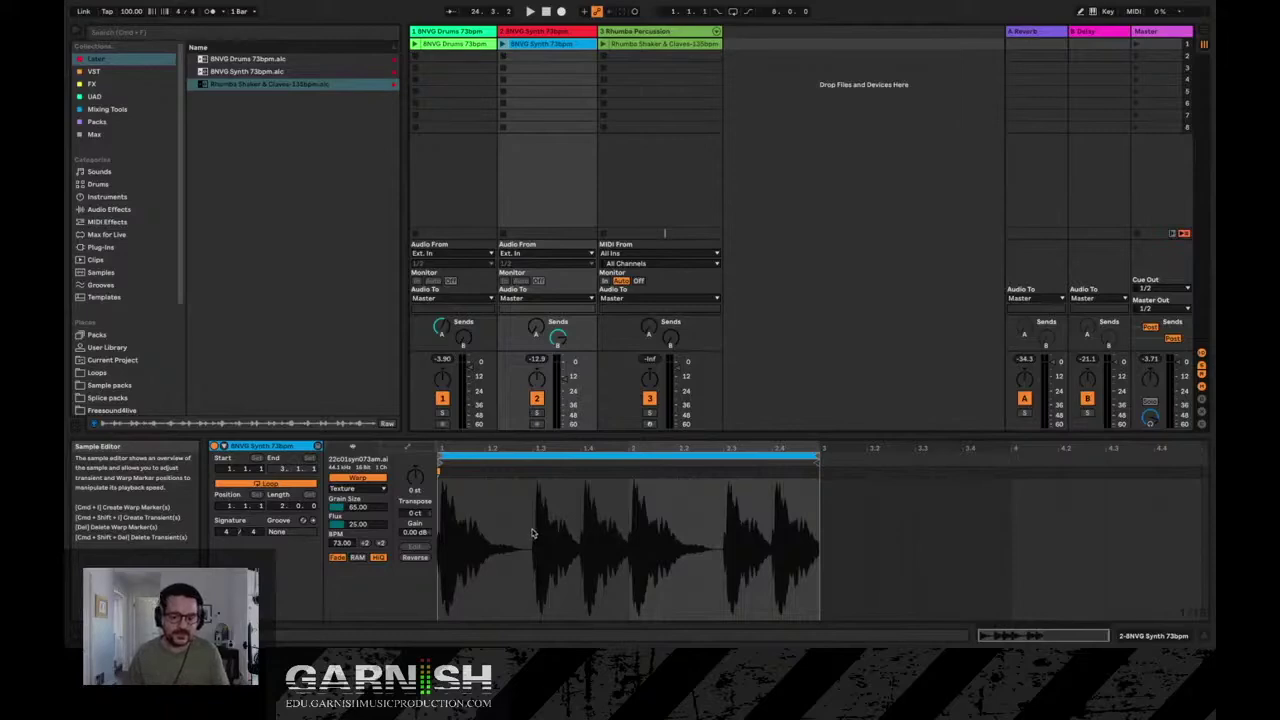
# - Examine all notes of the Rhumba Shaker & Claves clip in an enlarged note editor and play the clip briefly
pyautogui.click(641, 46)
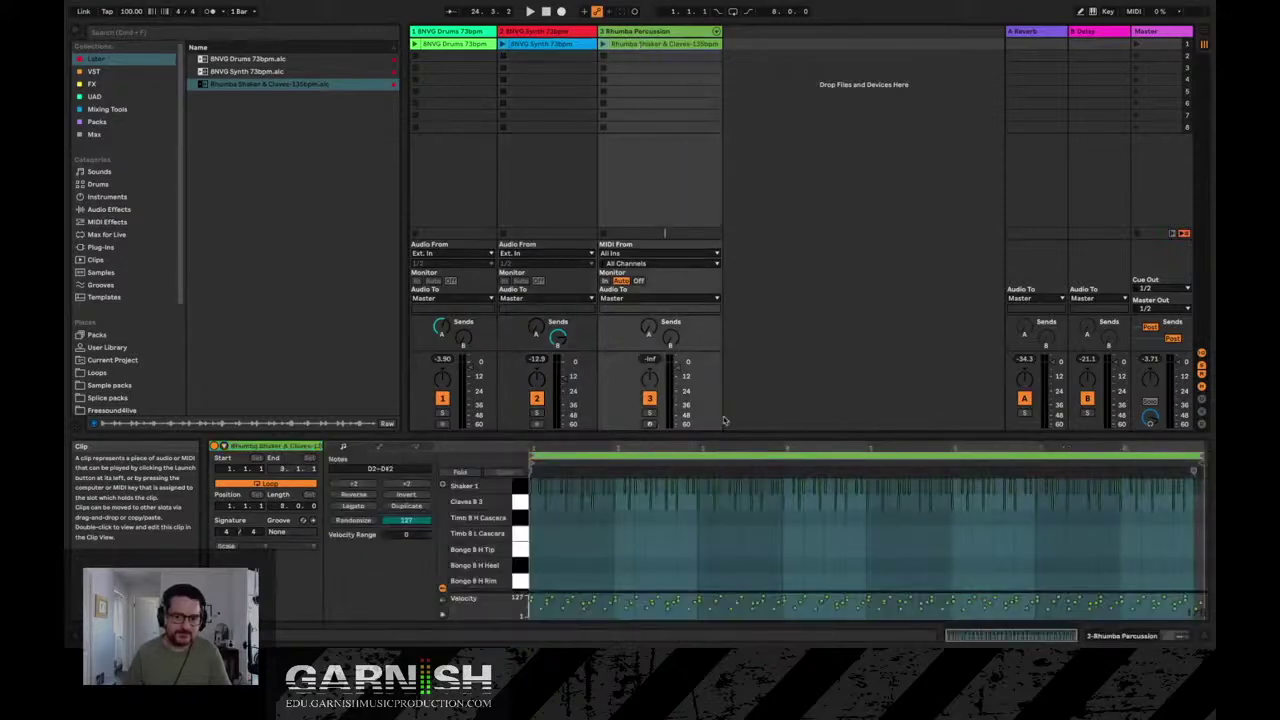
pyautogui.moveTo(734, 437); pyautogui.dragTo(730, 320)
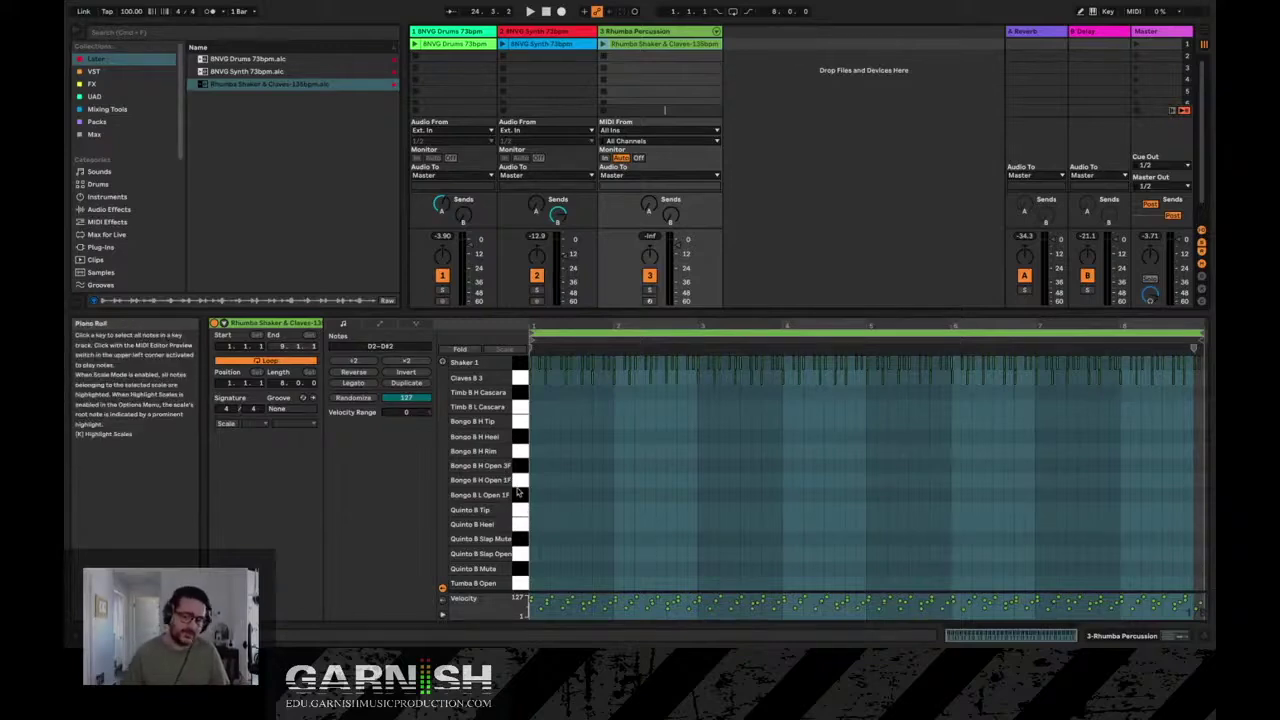
pyautogui.hotkey('ctrl', 'a')
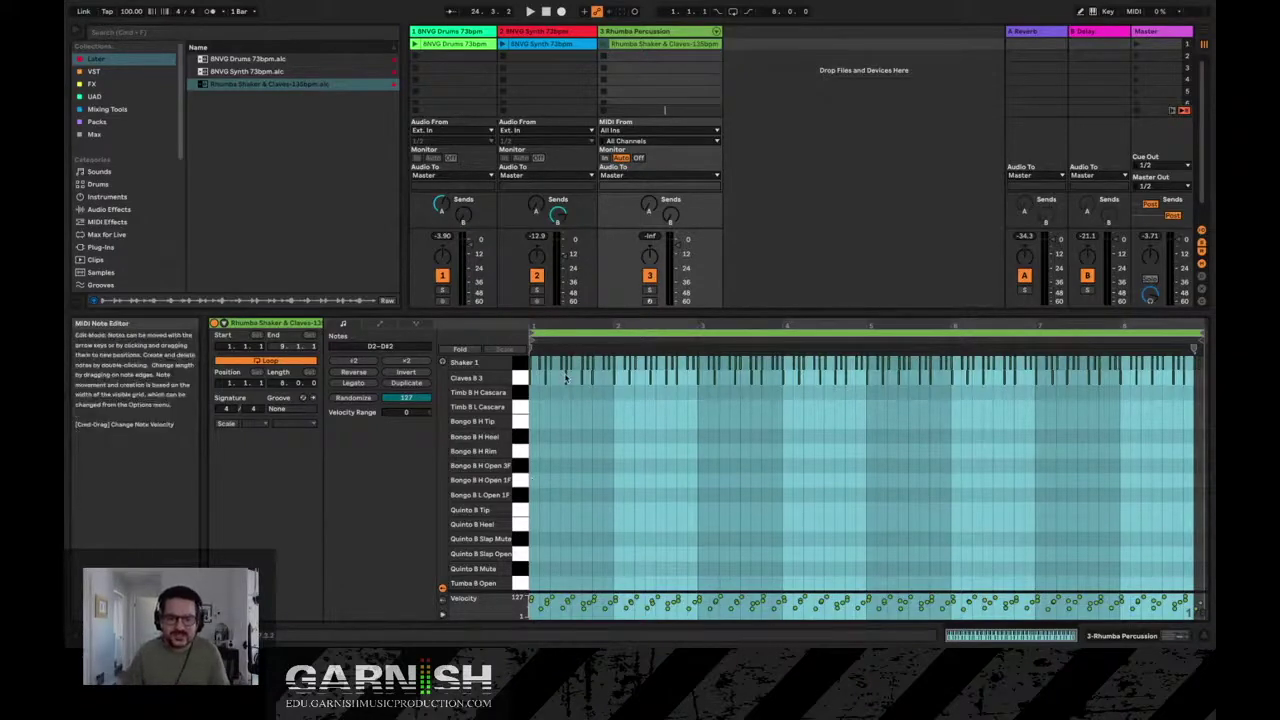
pyautogui.click(605, 48)
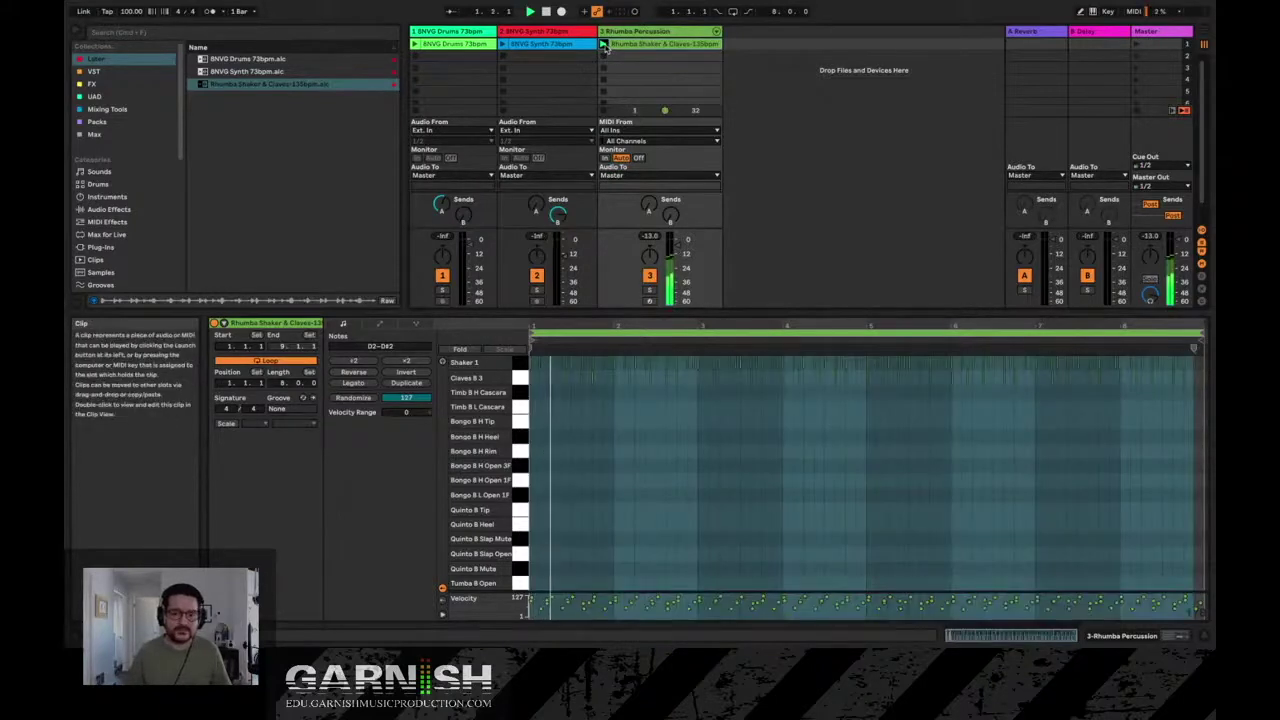
pyautogui.click(618, 47)
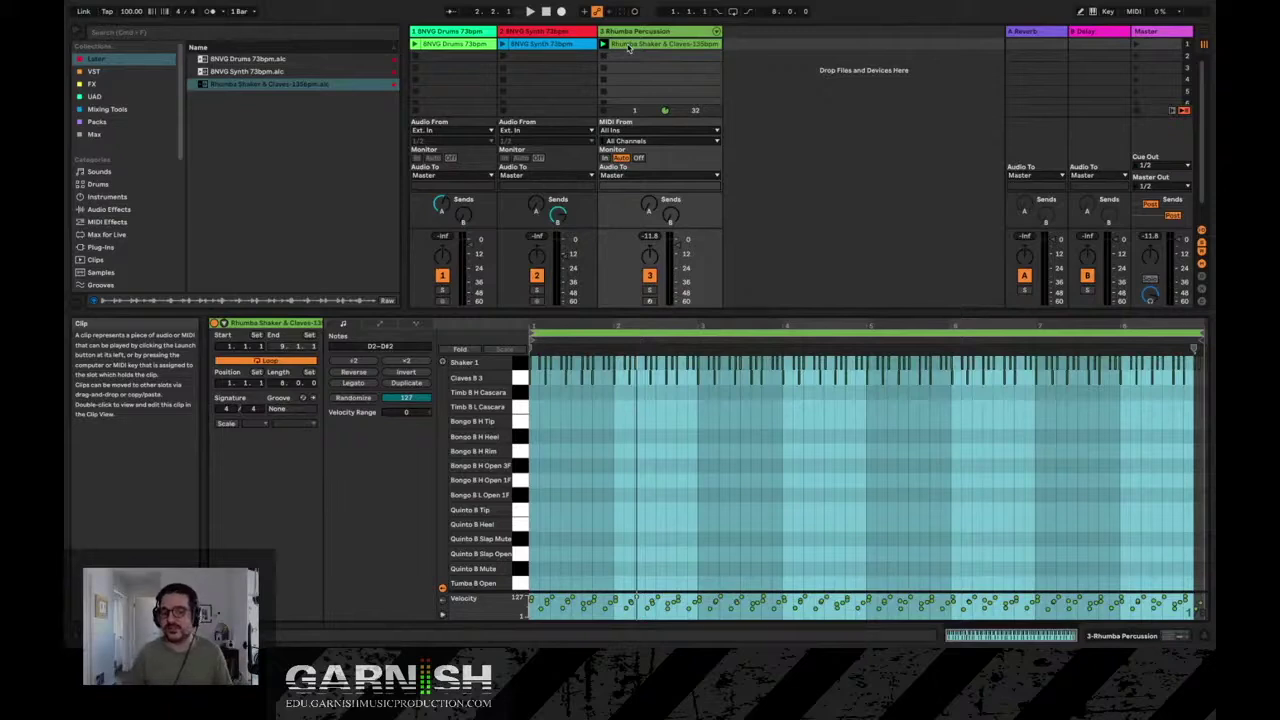
# - Compare the 8NVG Synth clip's audio waveform with the MIDI notes of the Rhumba Shaker & Claves clip
pyautogui.click(561, 46)
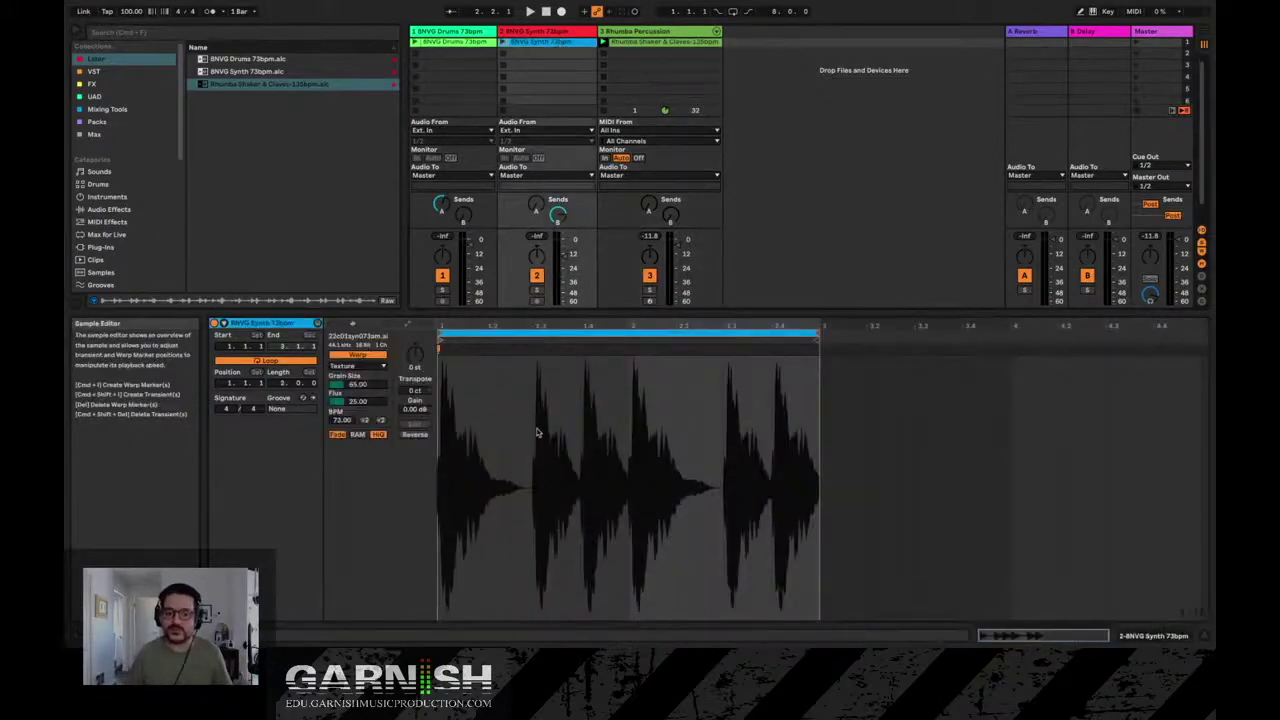
pyautogui.moveTo(533, 460); pyautogui.dragTo(820, 443)
pyautogui.click(658, 41)
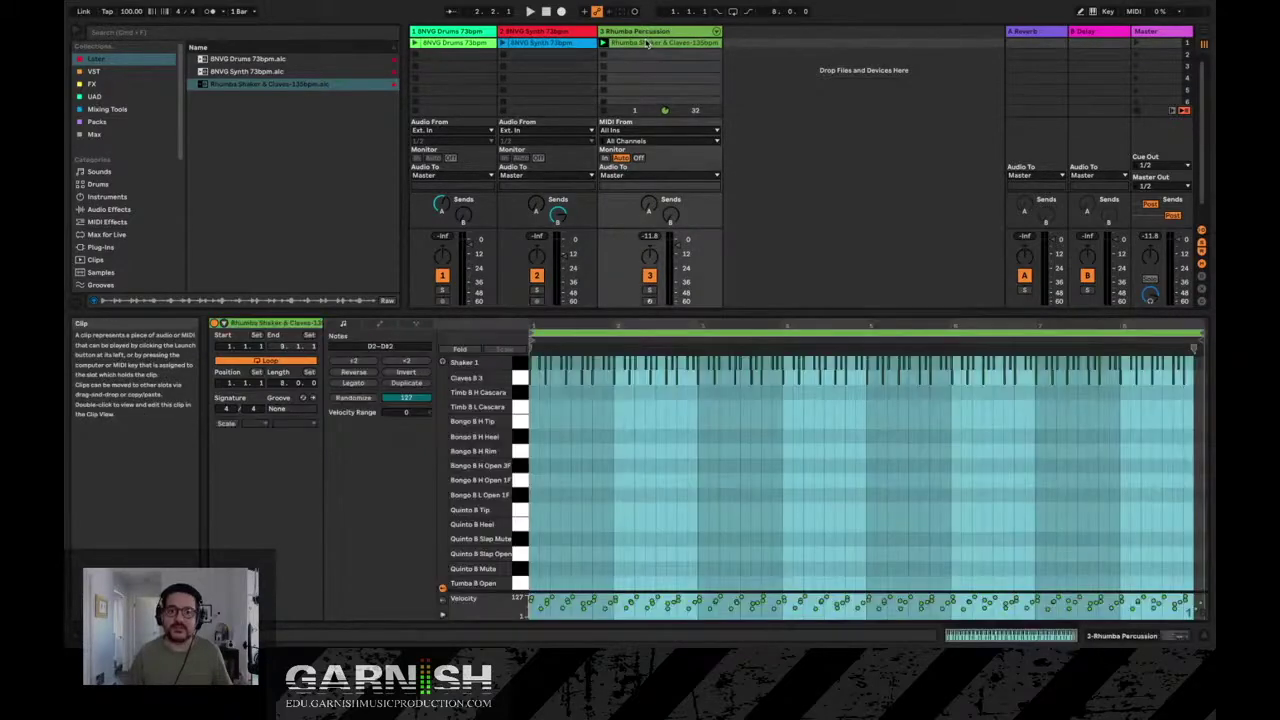
pyautogui.moveTo(550, 340)
pyautogui.mouseDown()
pyautogui.moveTo(550, 400)
pyautogui.moveTo(575, 292)
pyautogui.moveTo(558, 470)
pyautogui.moveTo(556, 340)
pyautogui.moveTo(538, 322)
pyautogui.moveTo(548, 380)
pyautogui.moveTo(546, 325)
pyautogui.moveTo(545, 370)
pyautogui.moveTo(534, 326)
pyautogui.moveTo(570, 336)
pyautogui.moveTo(569, 350)
pyautogui.moveTo(565, 325)
pyautogui.moveTo(566, 358)
pyautogui.moveTo(565, 322)
pyautogui.moveTo(555, 354)
pyautogui.moveTo(555, 326)
pyautogui.mouseUp()
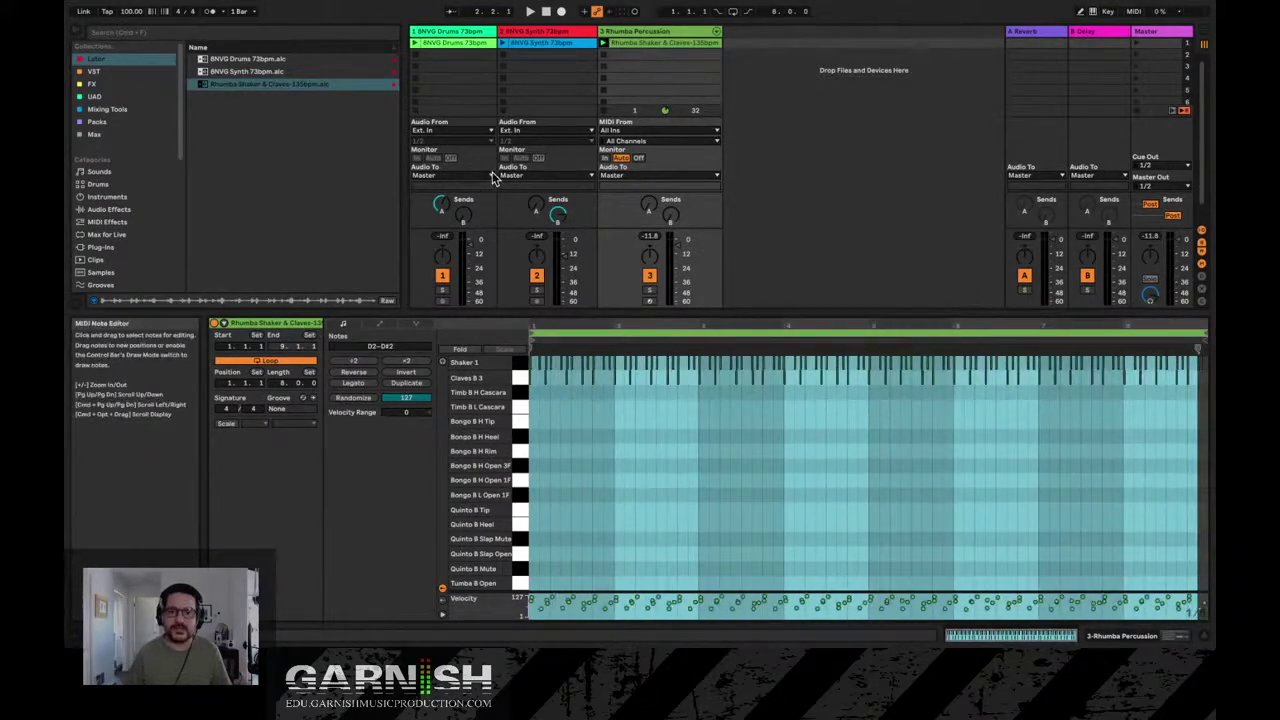
pyautogui.click(665, 50)
pyautogui.click(544, 46)
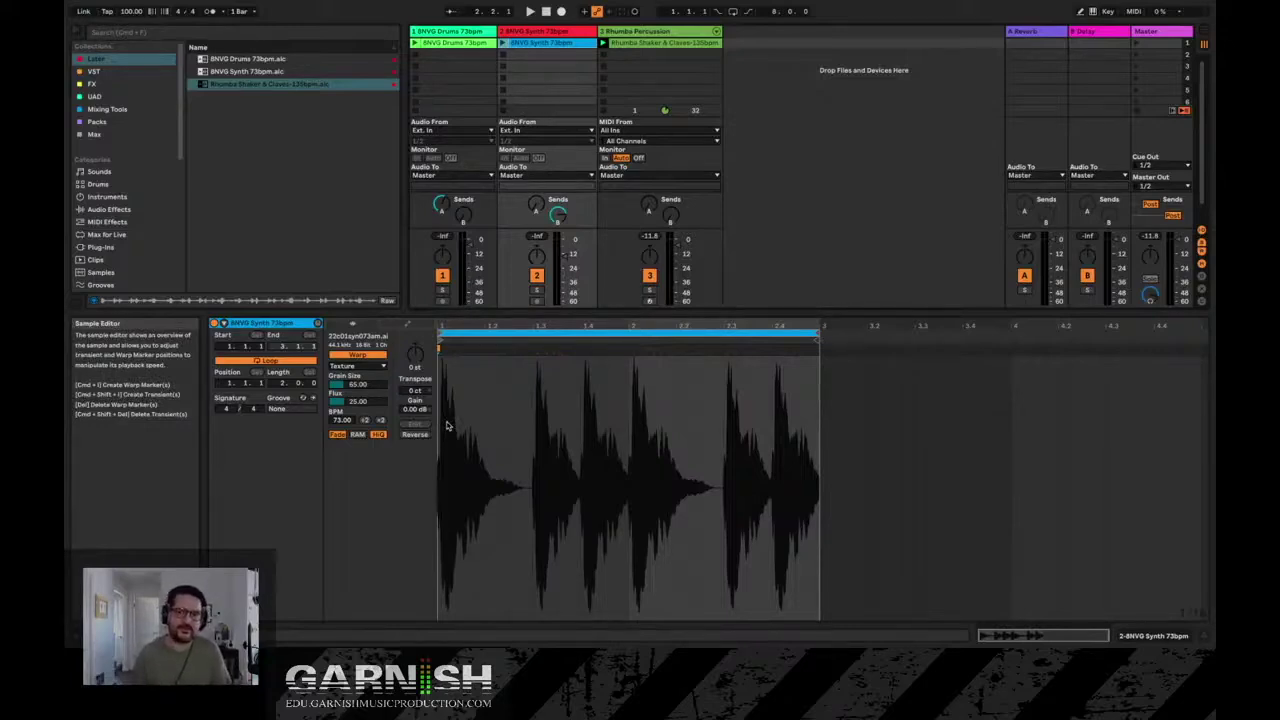
pyautogui.click(656, 42)
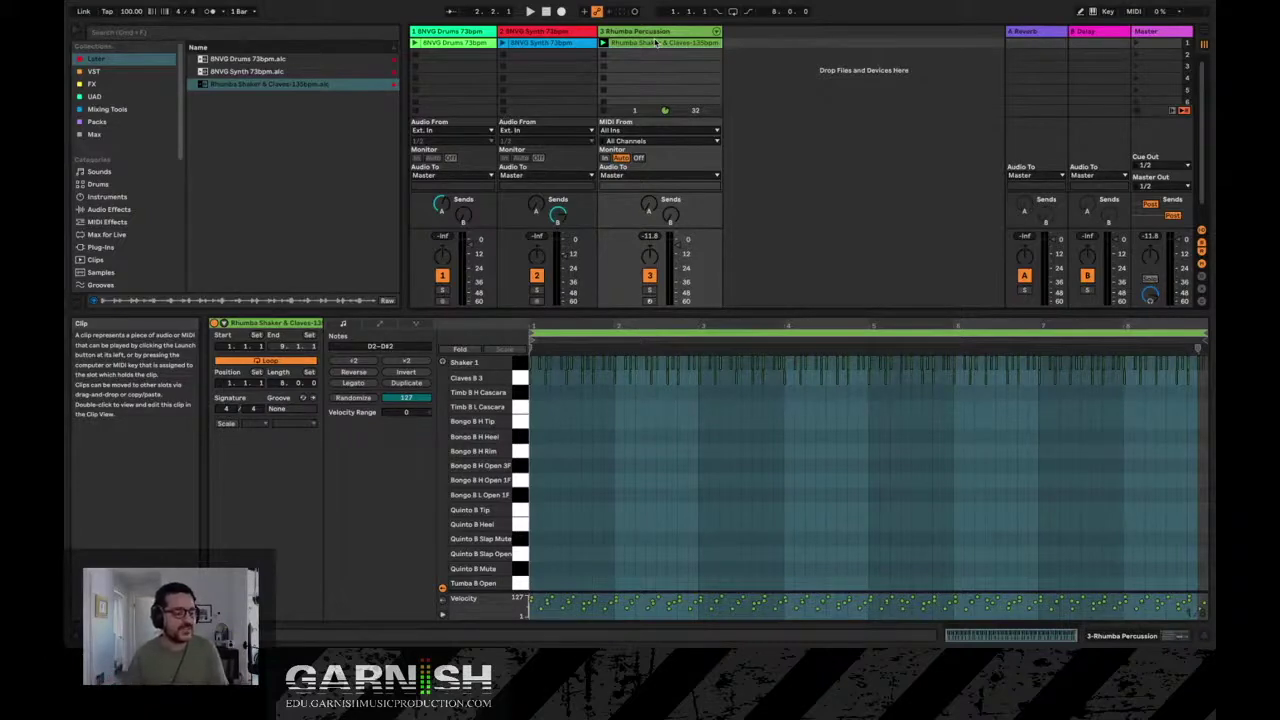
pyautogui.click(557, 44)
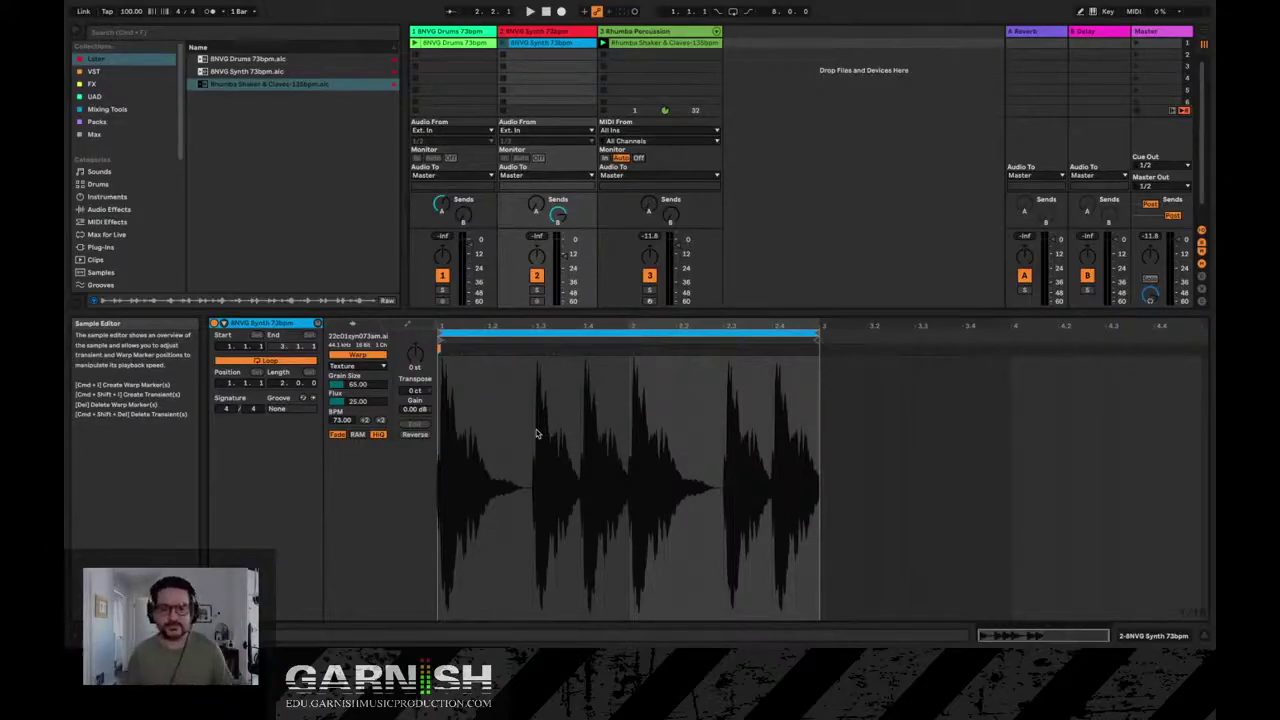
# - Launch the first scene and audition the Rhumba Percussion and synth tracks in solo, then clear both solos
pyautogui.moveTo(695, 313); pyautogui.dragTo(695, 432)
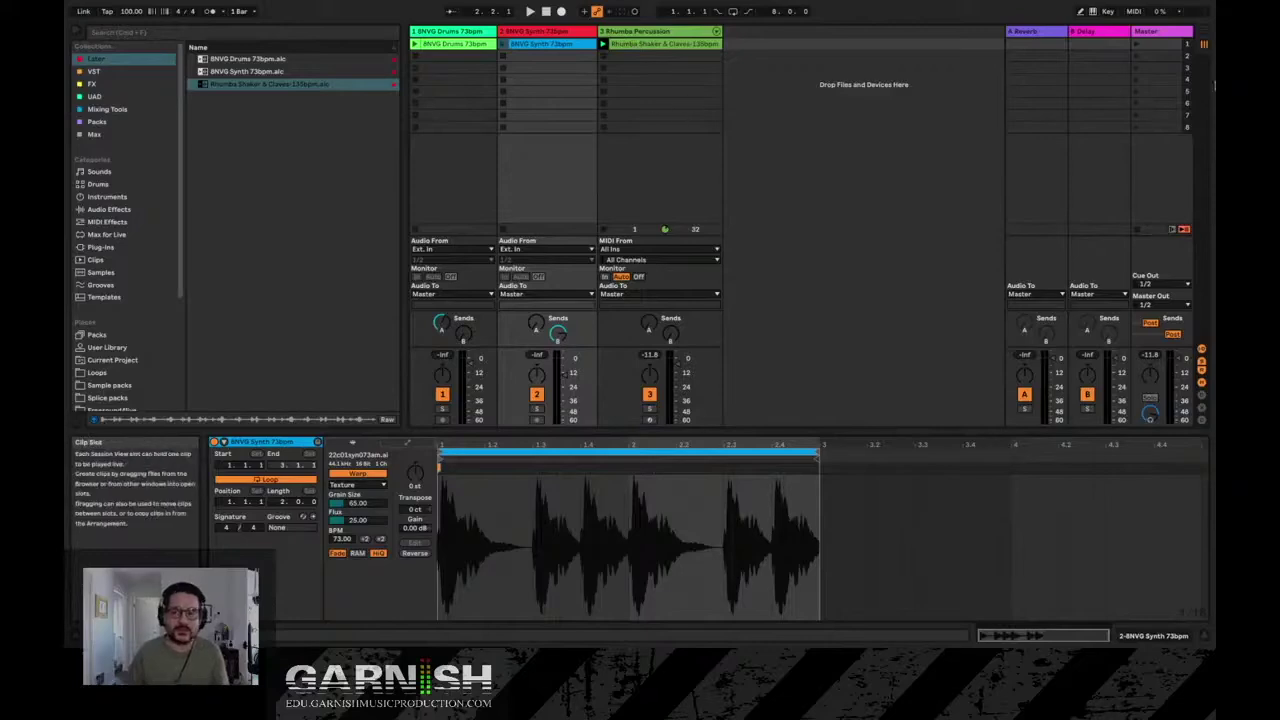
pyautogui.click(1136, 47)
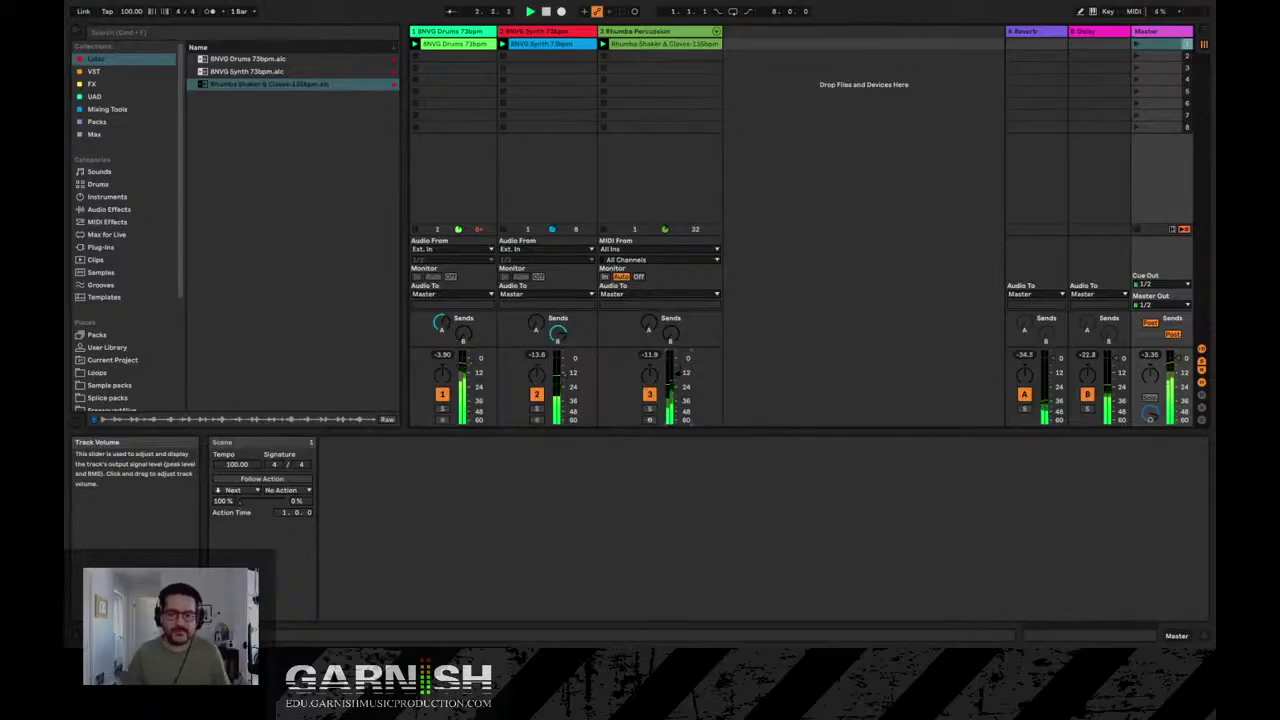
pyautogui.click(650, 409)
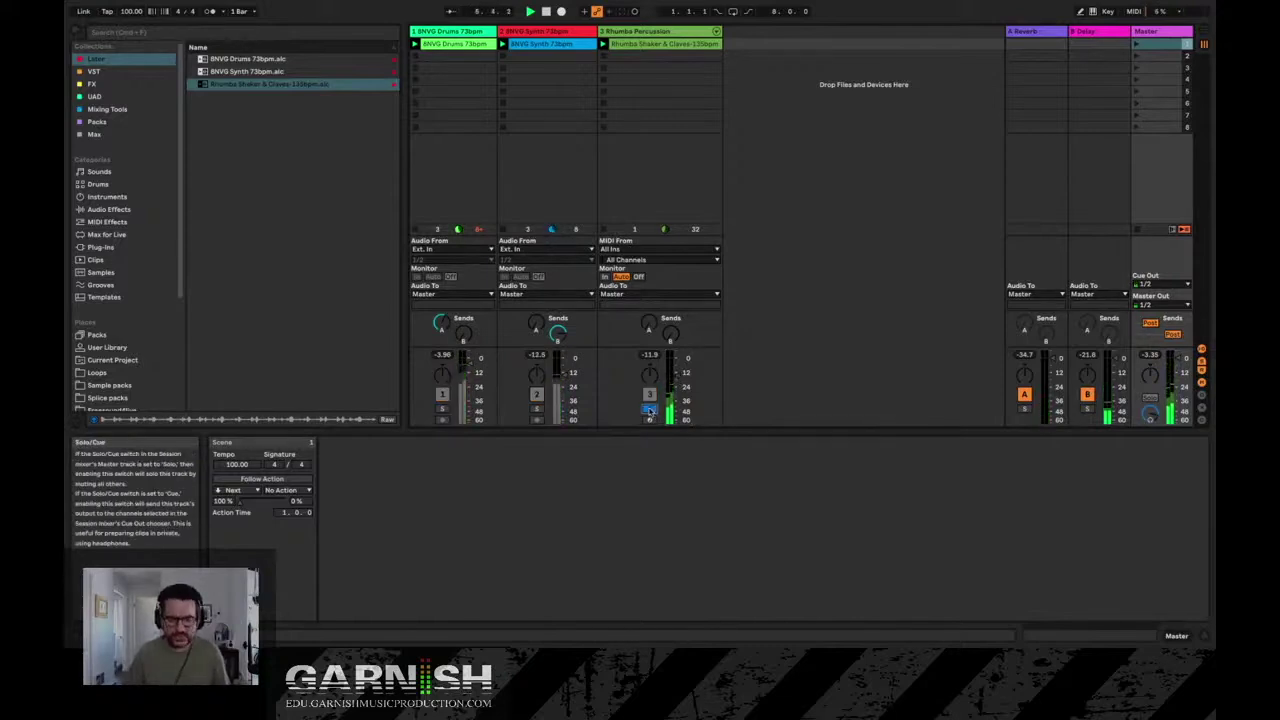
pyautogui.click(537, 409)
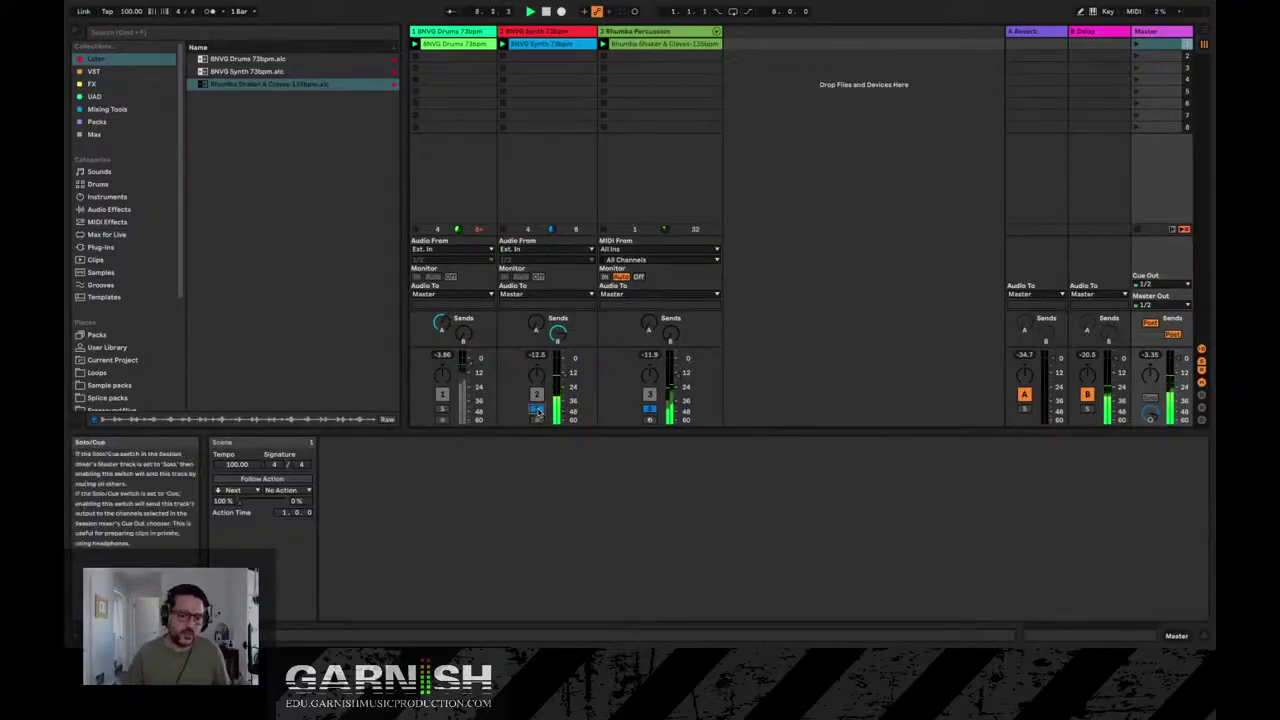
pyautogui.click(537, 409)
pyautogui.click(649, 409)
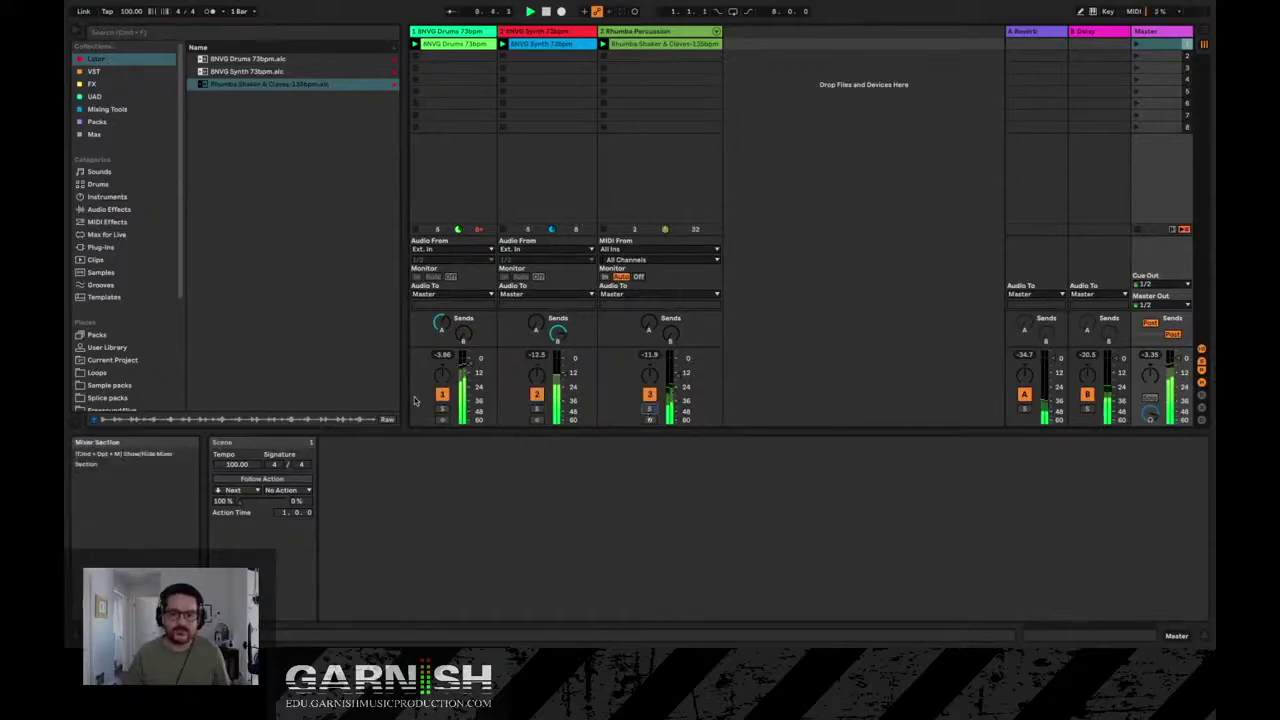
# - Lower the Rhumba Percussion volume and pan the synth and percussion tracks during playback, then stop playback
pyautogui.click(537, 394)
pyautogui.click(540, 395)
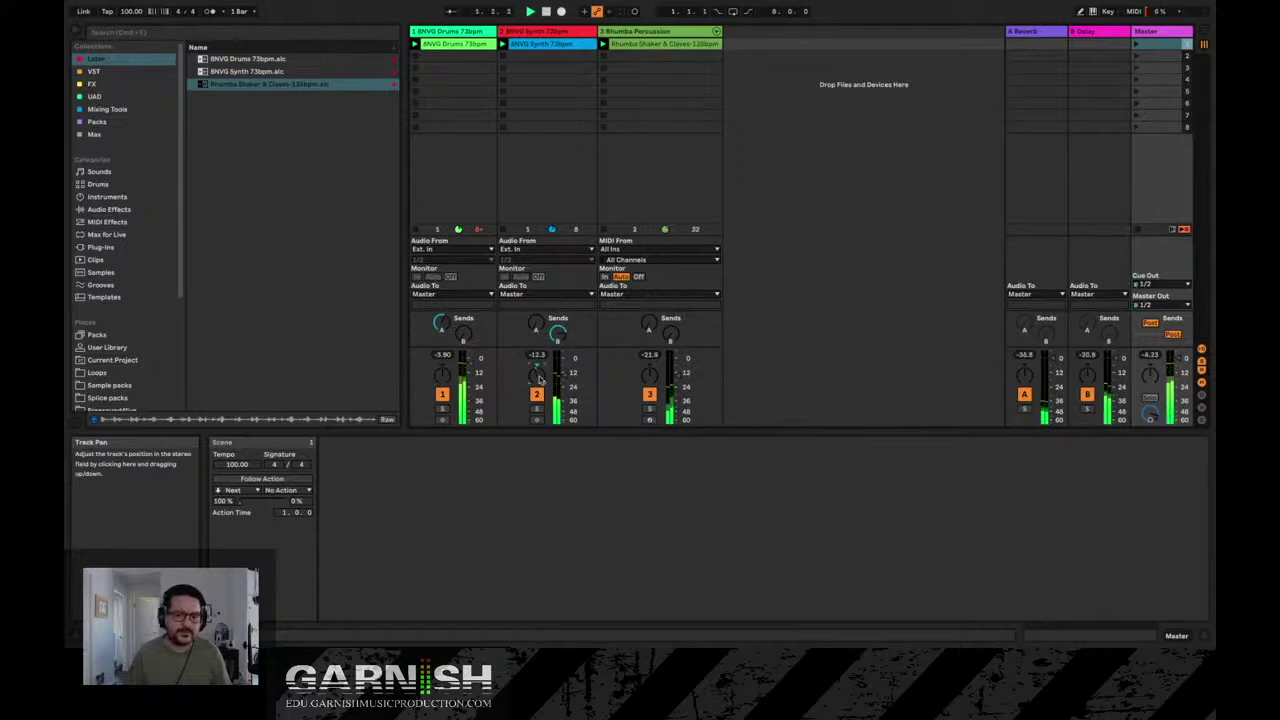
pyautogui.press('space')
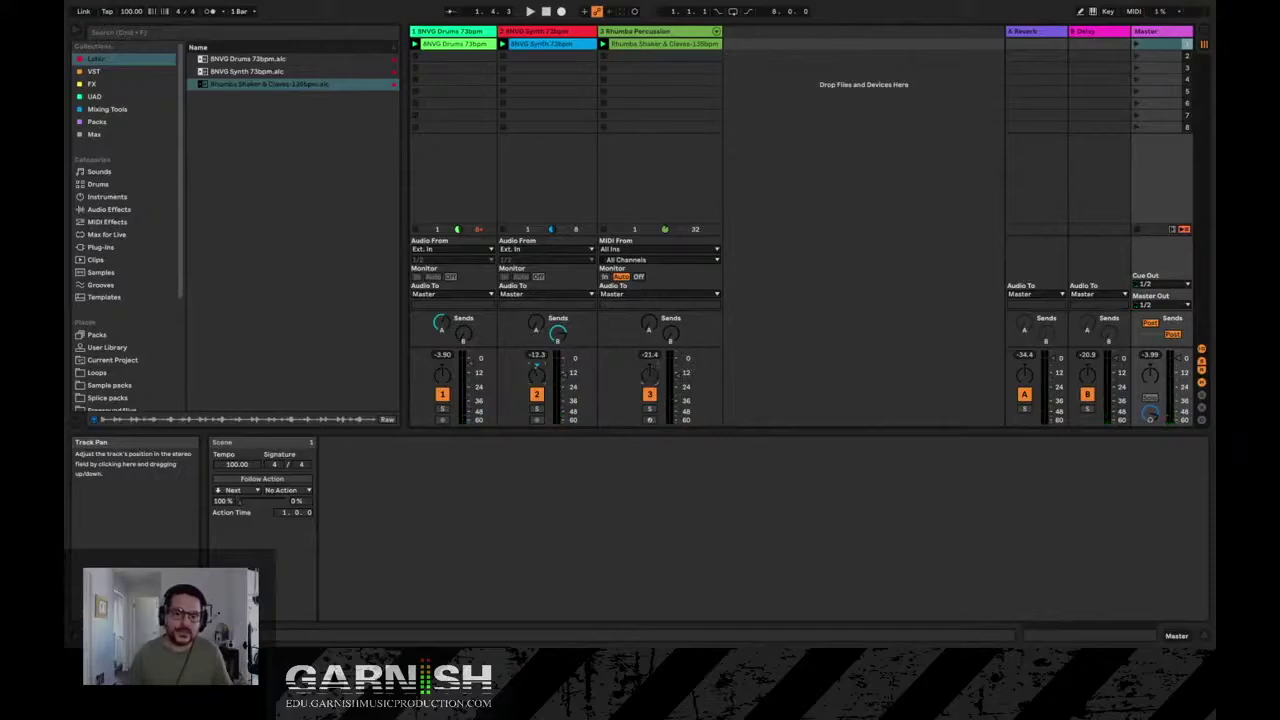
pyautogui.press('space')
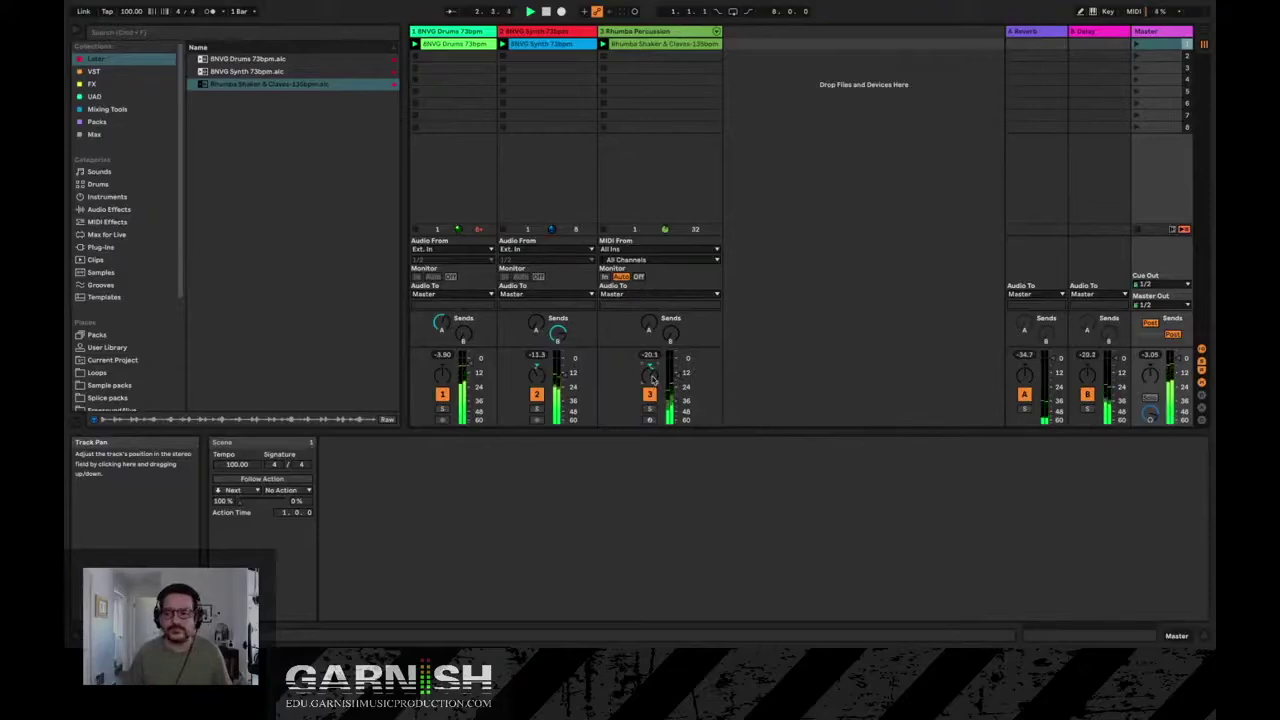
pyautogui.press('space')
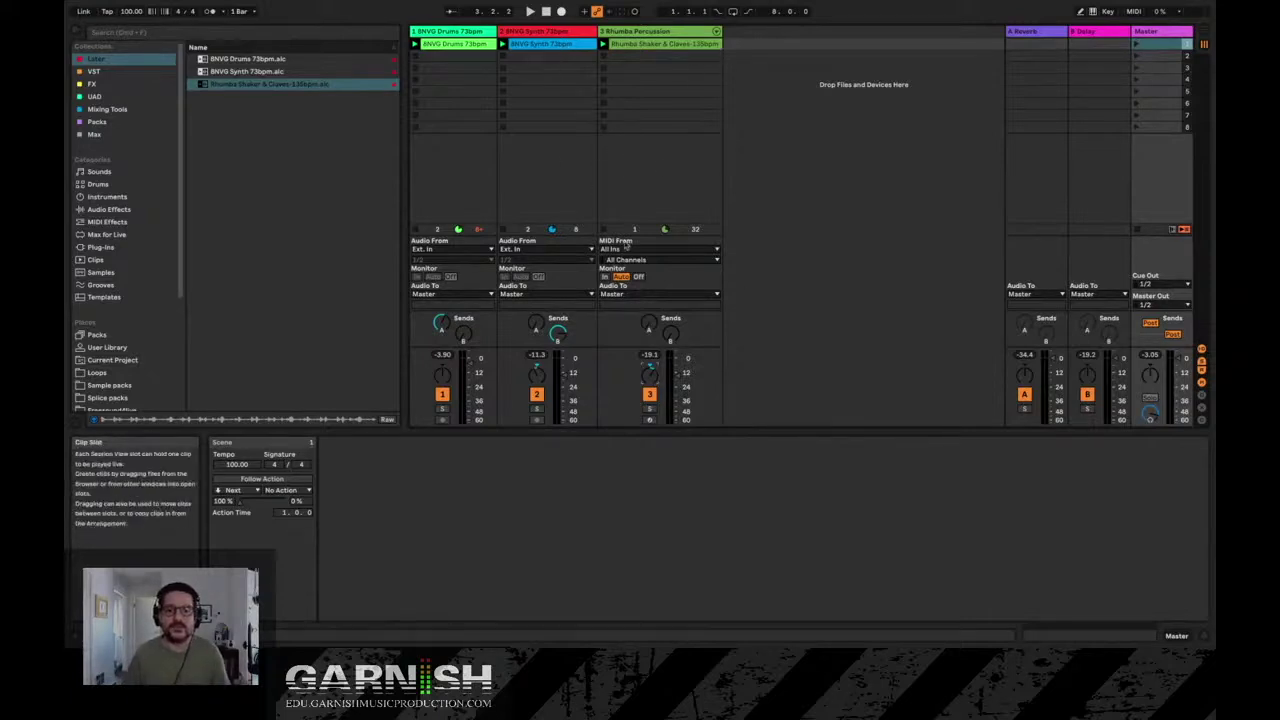
# - Stop all clips in the set, glance at the Arrangement View and return to the Session View
pyautogui.click(1137, 233)
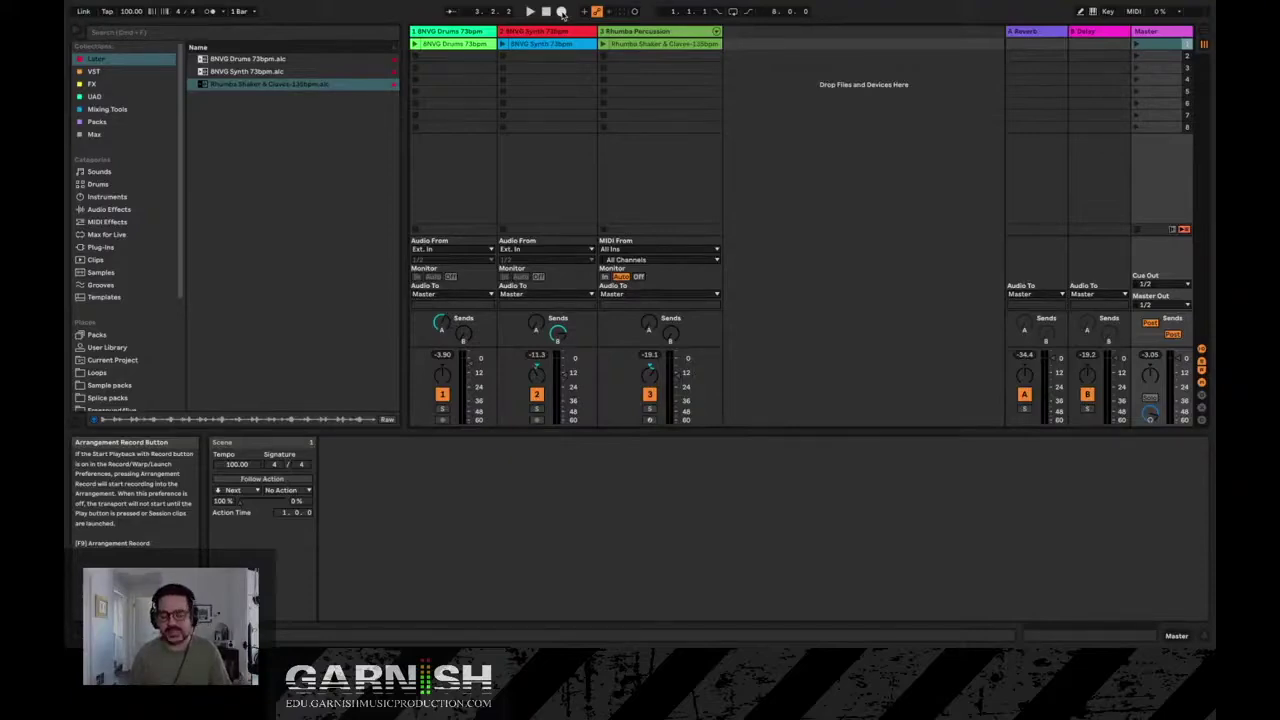
pyautogui.press('Tab')
pyautogui.press('Tab')
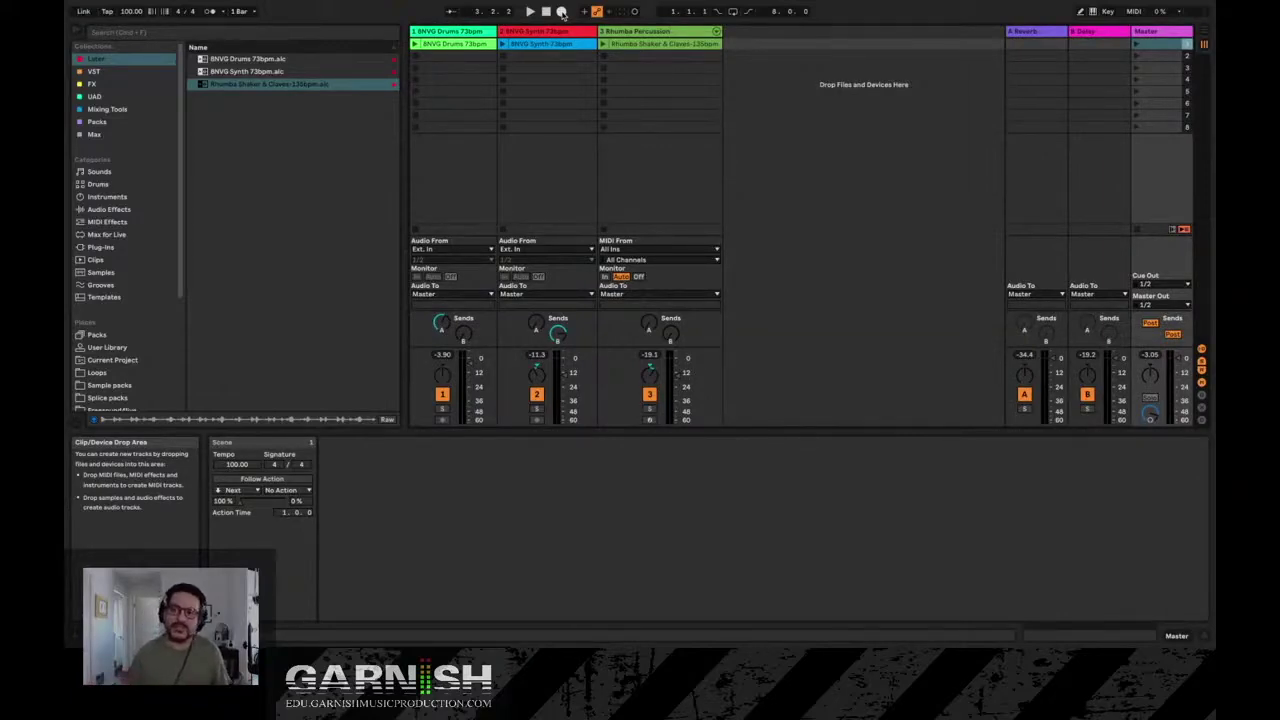
pyautogui.click(1137, 231)
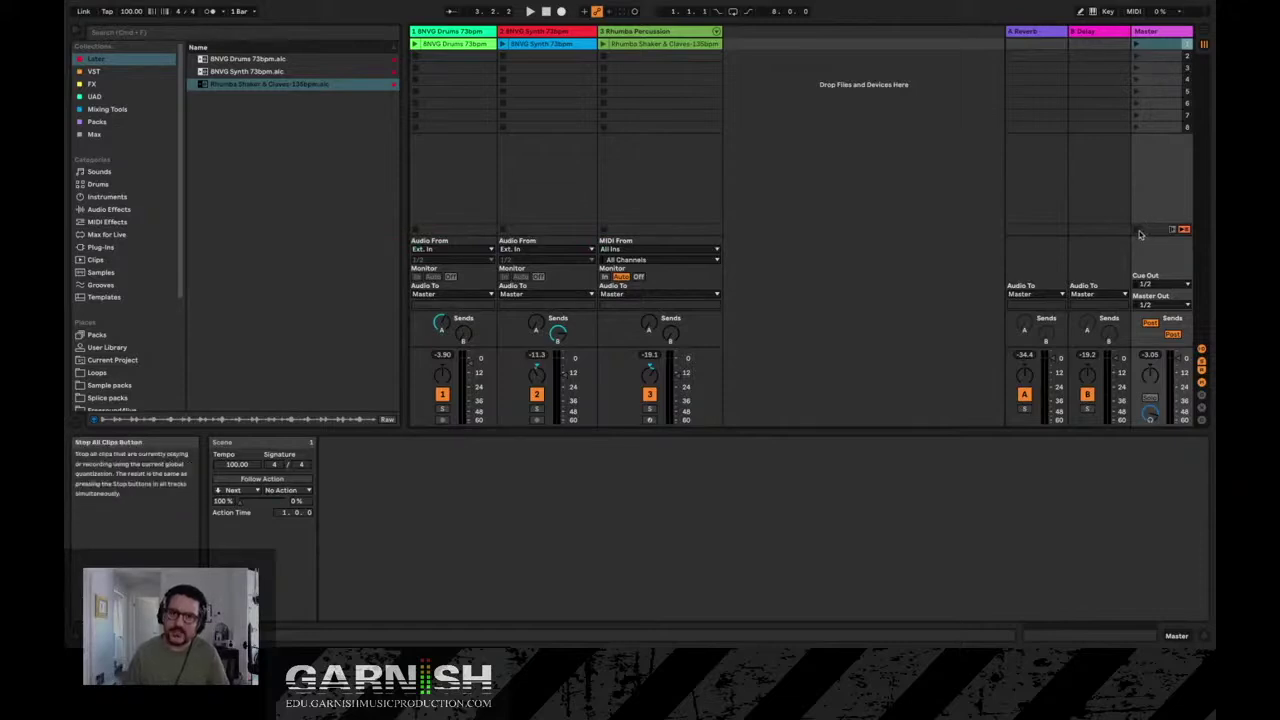
# - Review the synth, percussion and drums clips in turn, and switch the 8NVG Synth clip's Loop off and on again
pyautogui.click(562, 46)
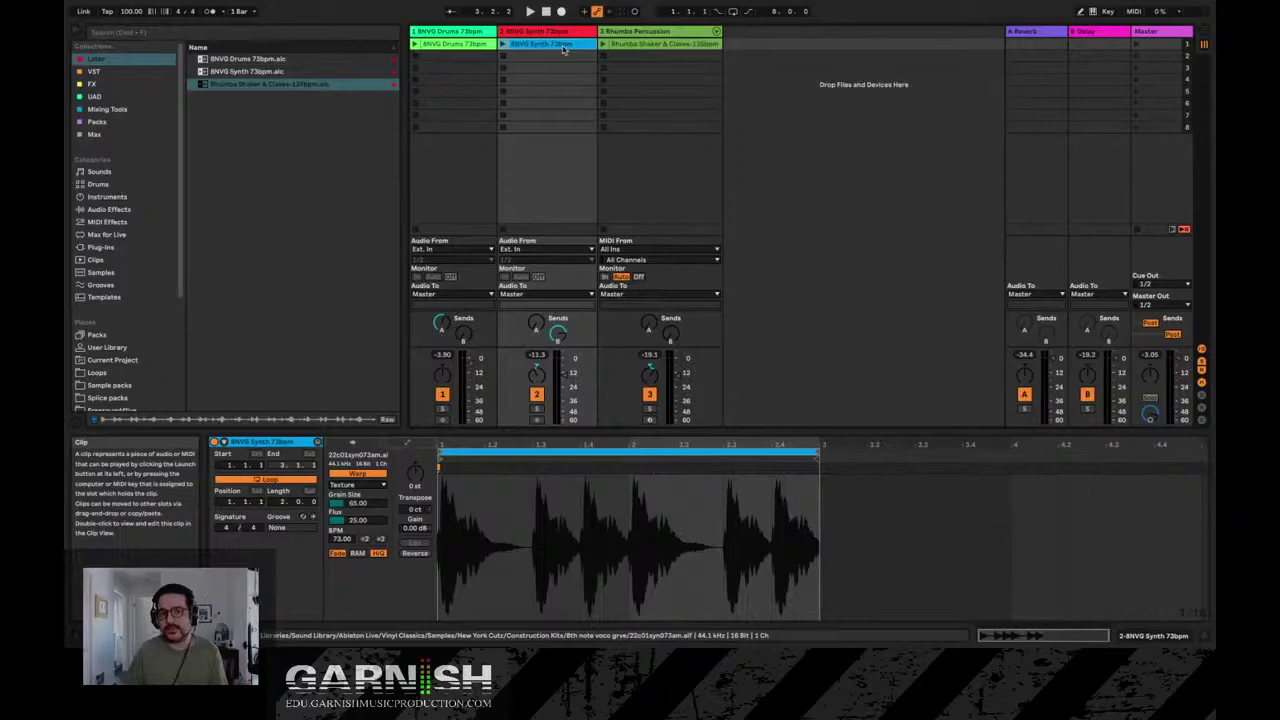
pyautogui.click(643, 46)
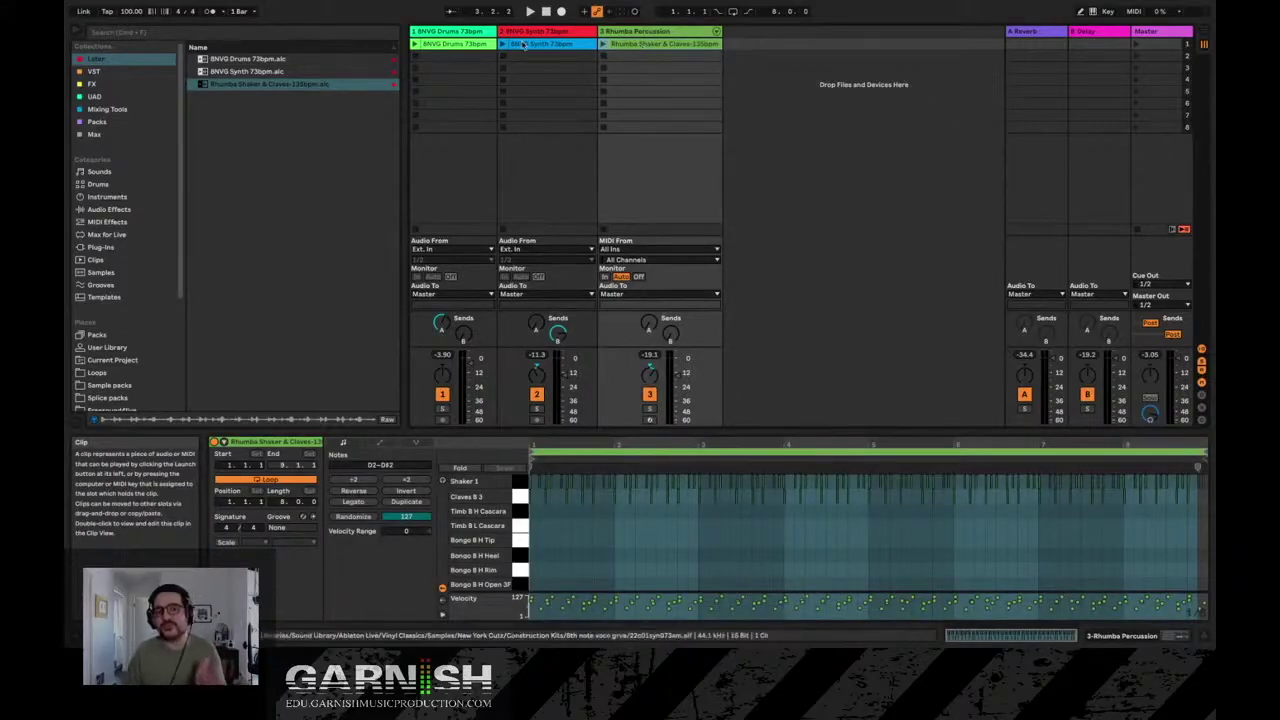
pyautogui.click(474, 46)
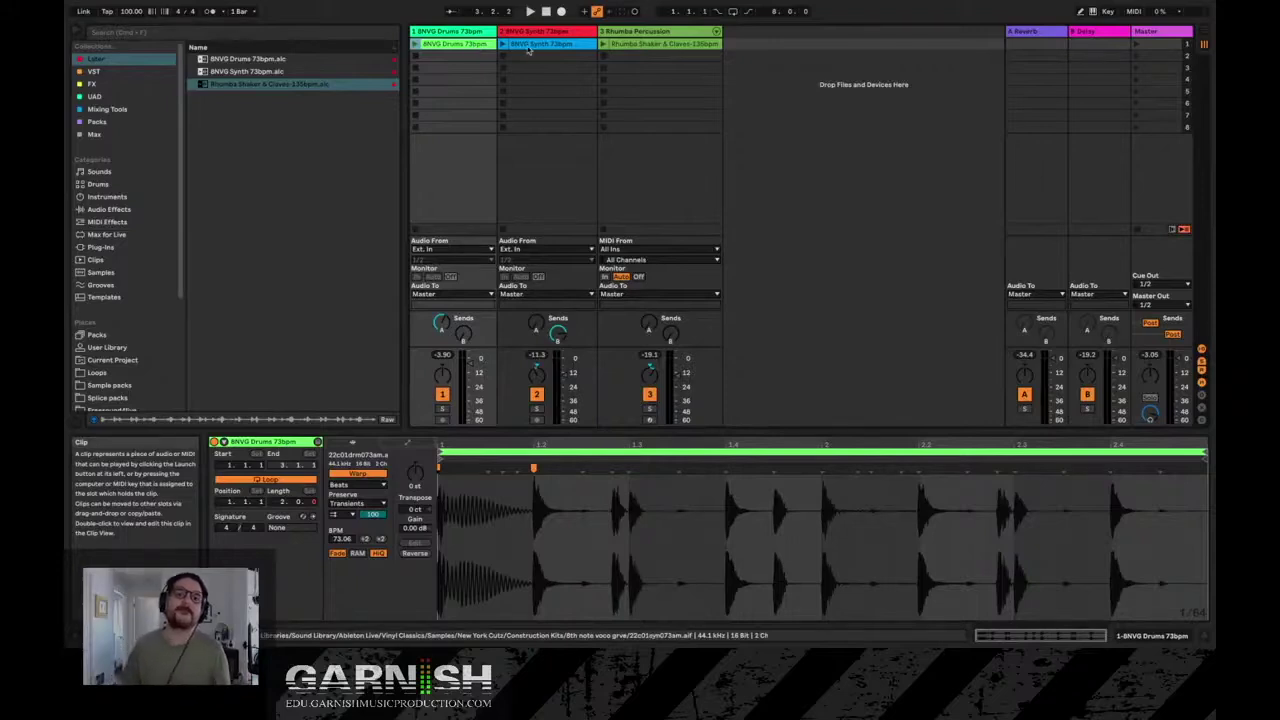
pyautogui.click(522, 48)
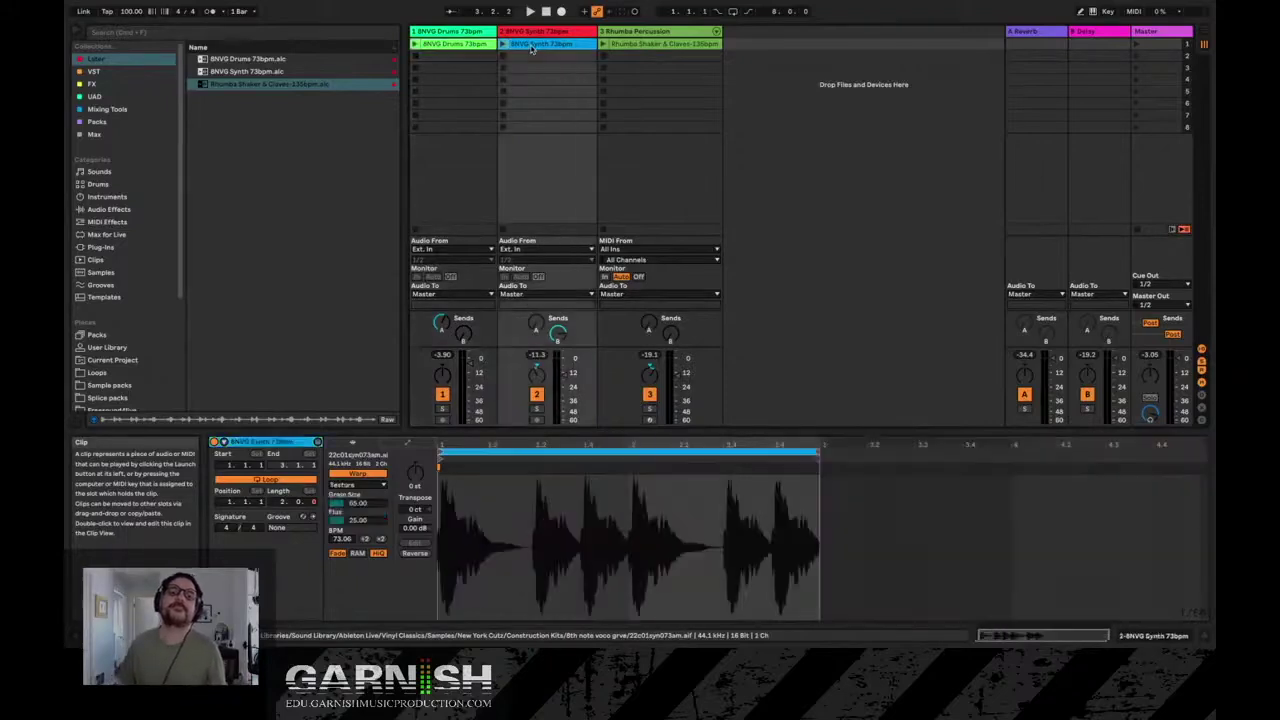
pyautogui.click(648, 47)
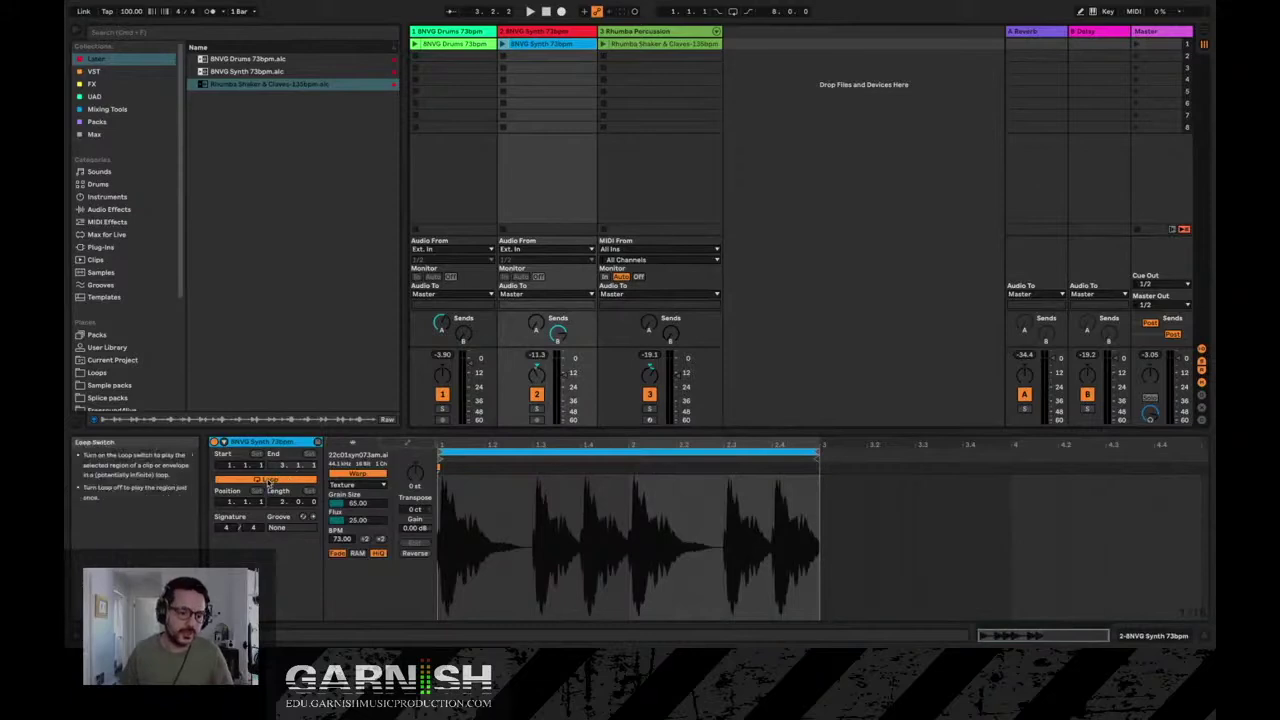
pyautogui.click(270, 481)
pyautogui.click(270, 481)
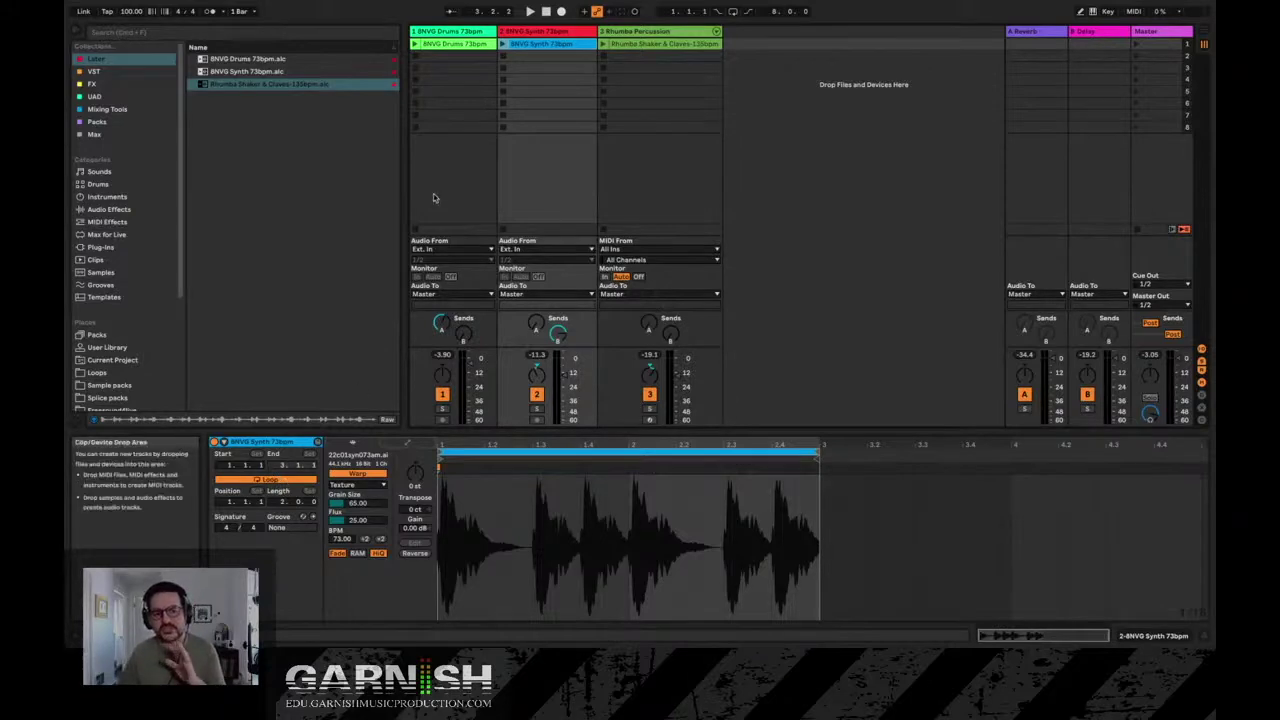
# - Review the 8NVG Drums, 8NVG Synth and Rhumba Shaker & Claves clips one after another in the Clip View
pyautogui.click(452, 44)
pyautogui.click(531, 44)
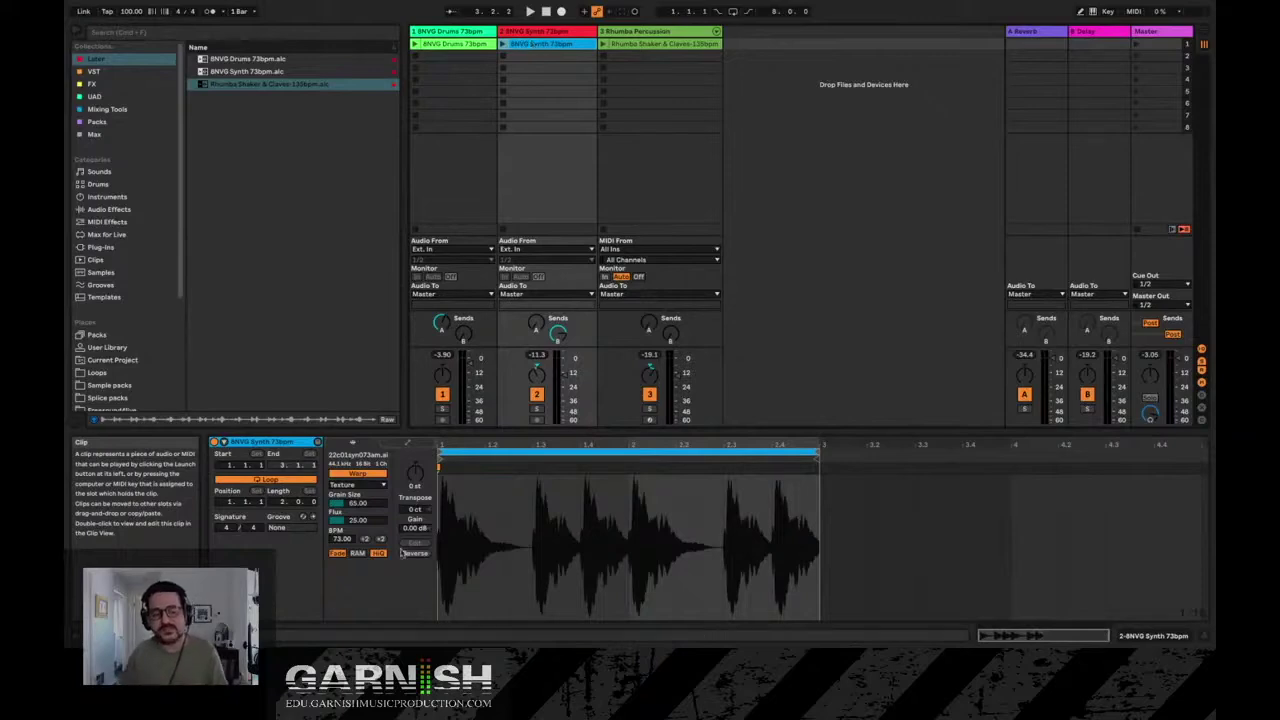
pyautogui.click(678, 44)
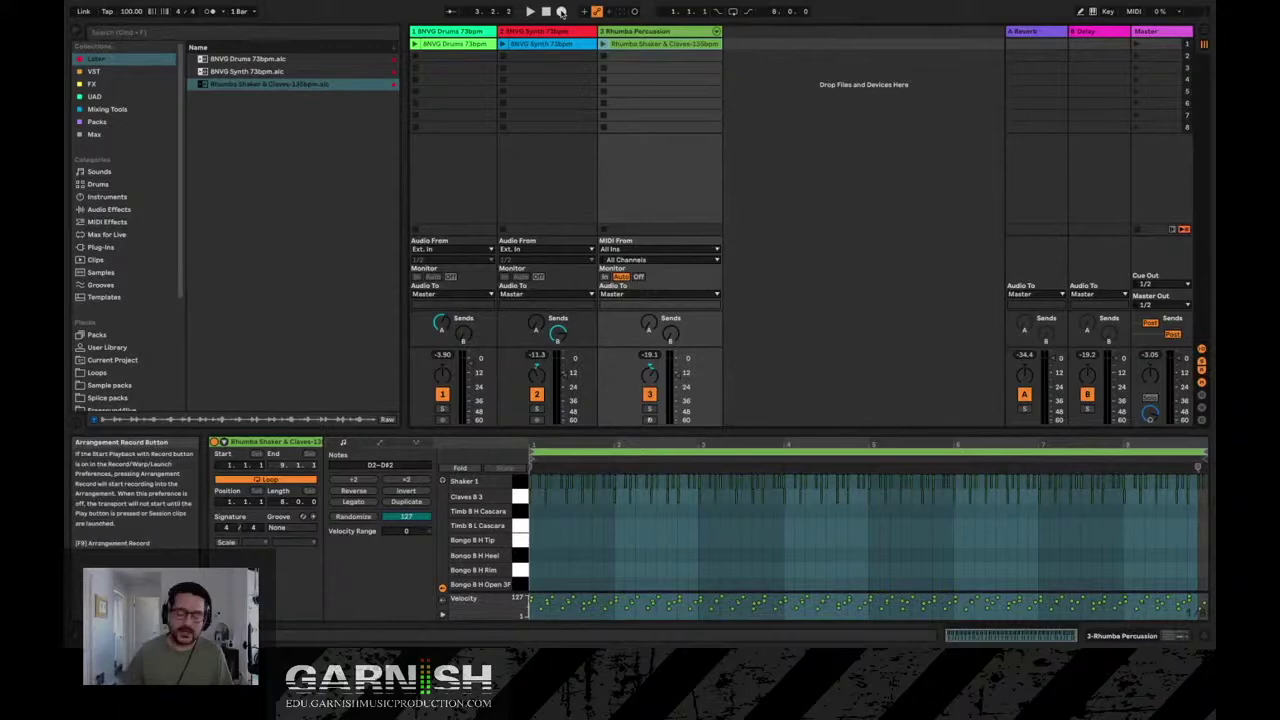
# - Check the metronome's count-in options and start recording into the Arrangement
pyautogui.click(223, 11)
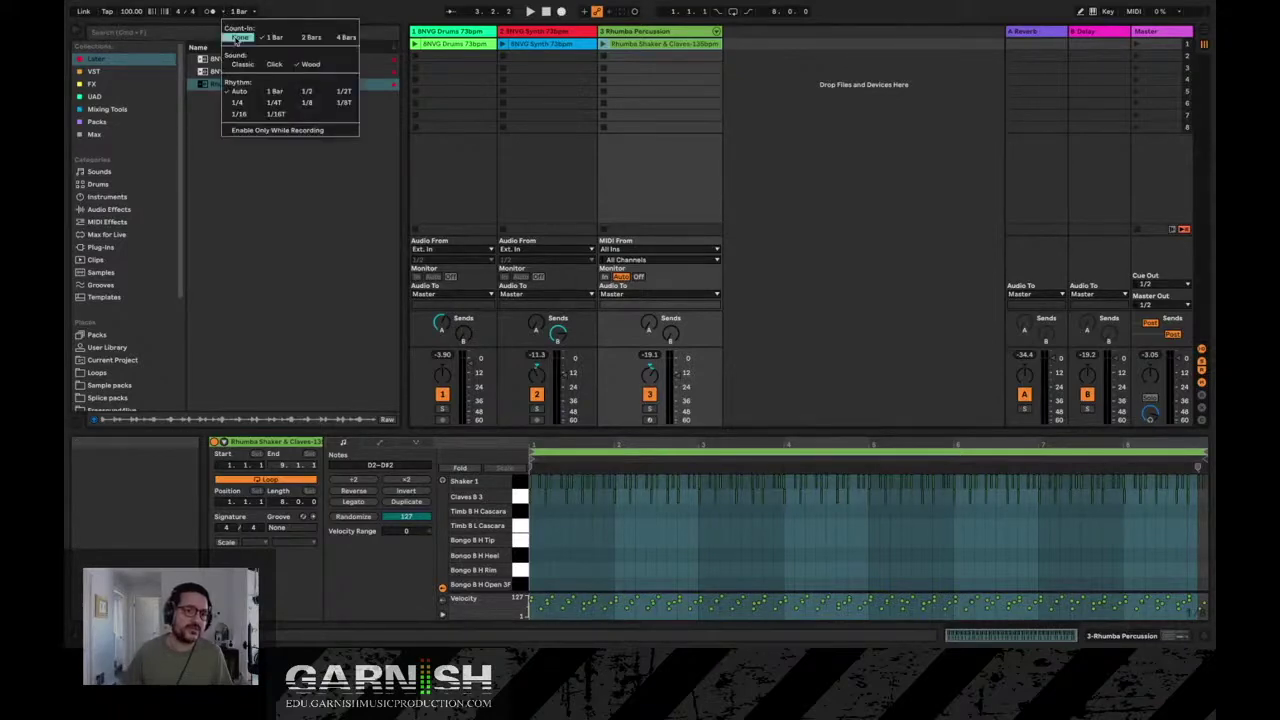
pyautogui.click(238, 37)
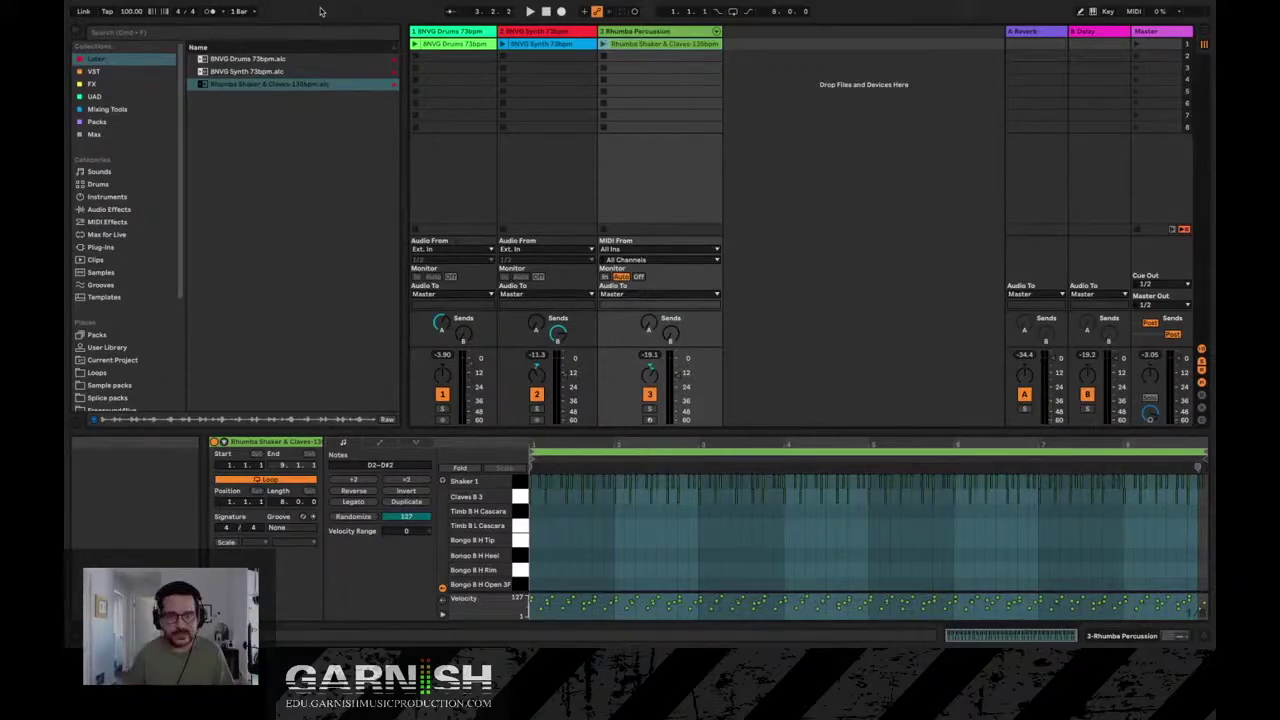
pyautogui.click(561, 12)
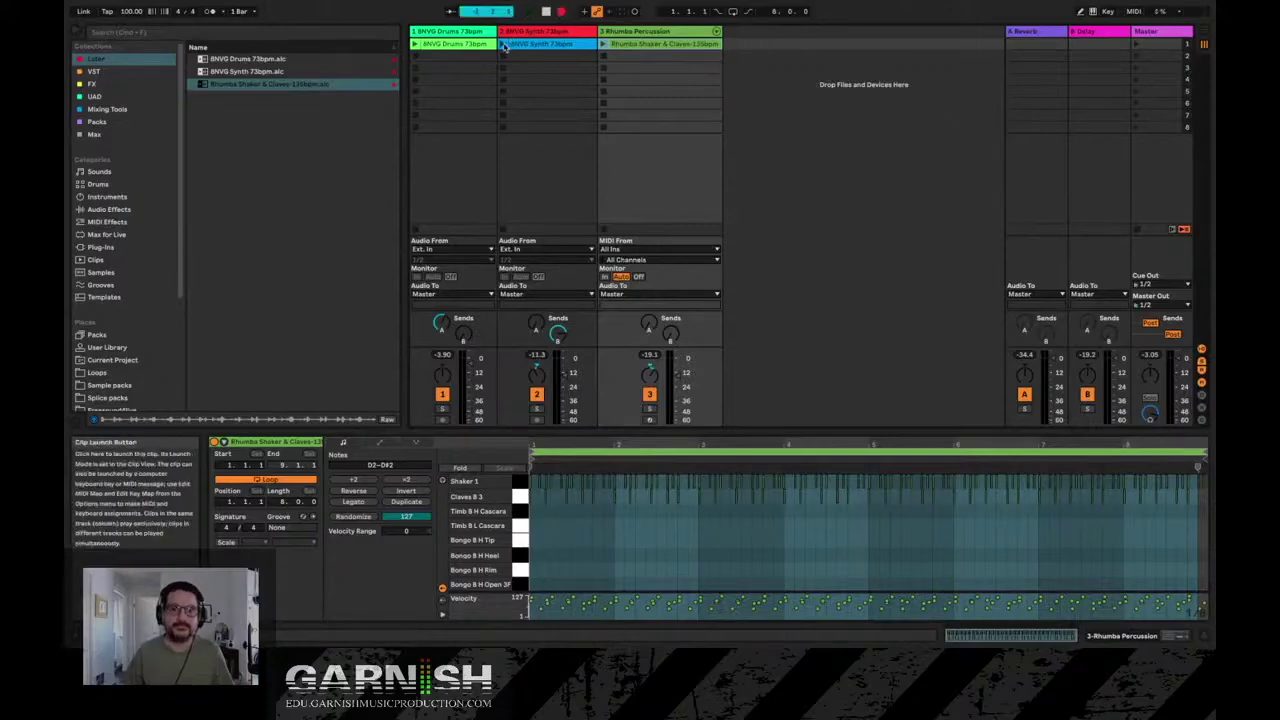
# - Record the session performance by launching the synth clip, the percussion clip and the drums clip in turn, then stop all clips
pyautogui.click(503, 48)
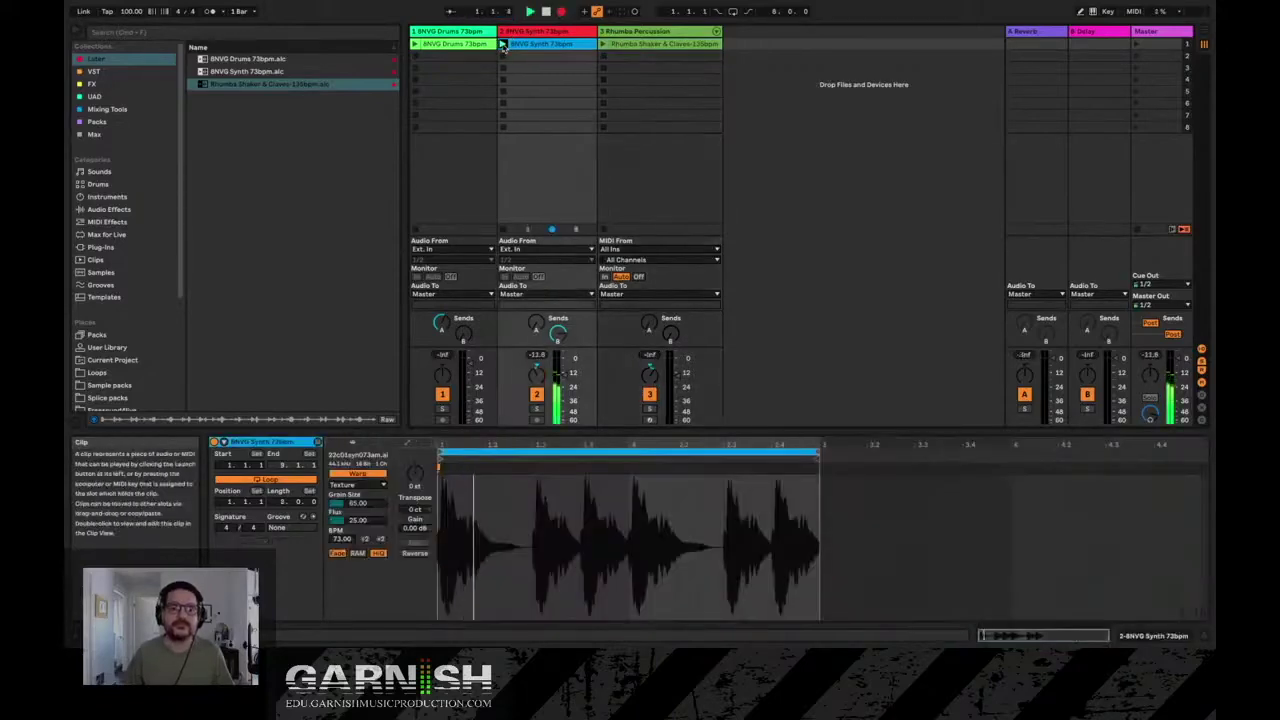
pyautogui.click(603, 46)
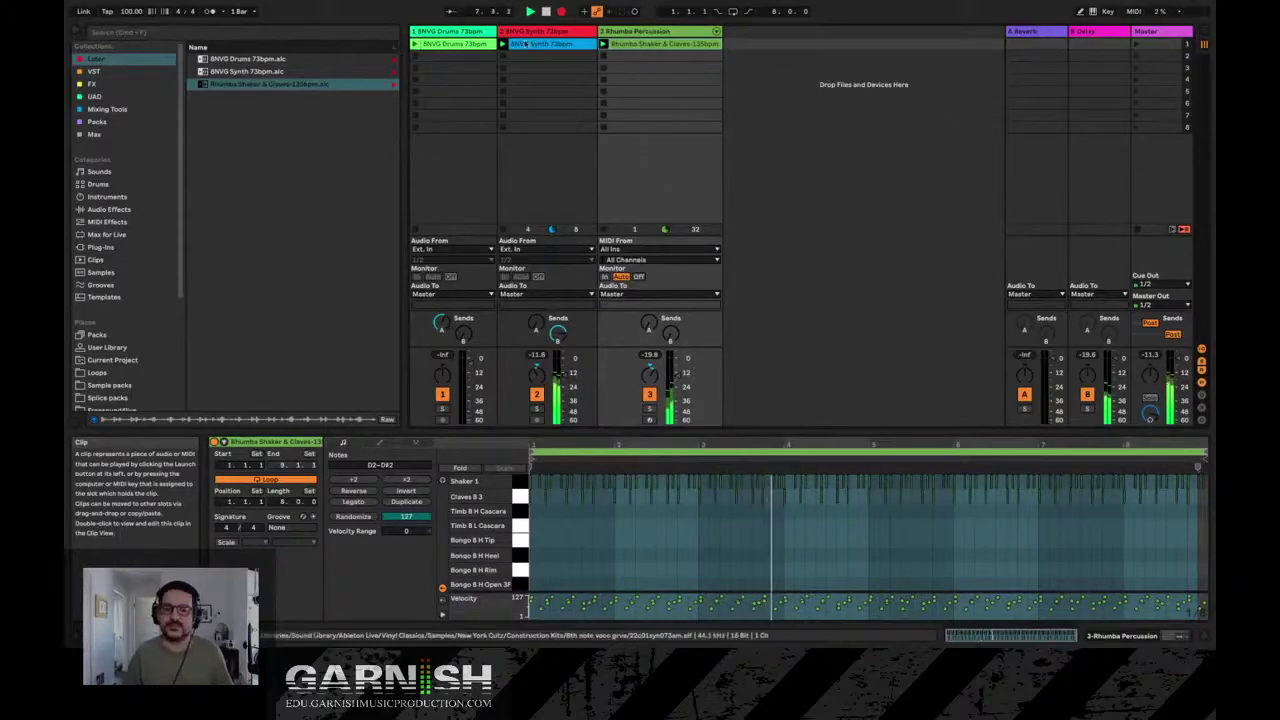
pyautogui.click(415, 46)
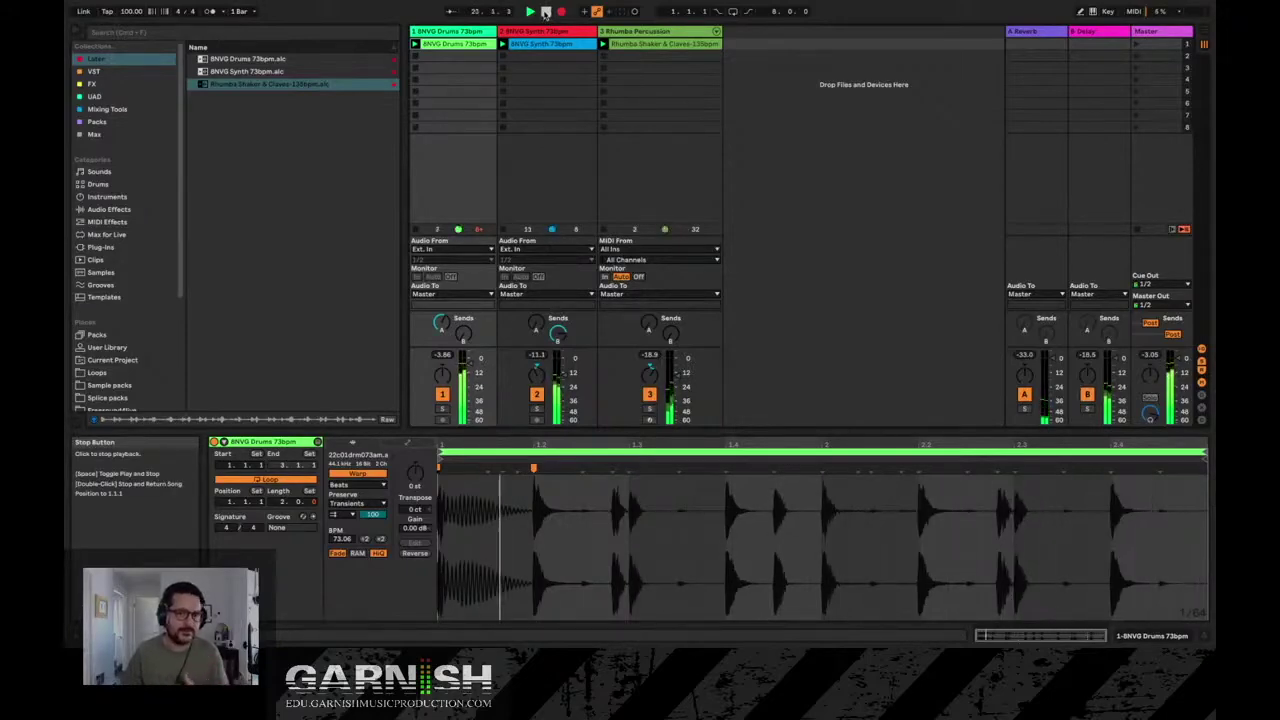
pyautogui.click(1138, 233)
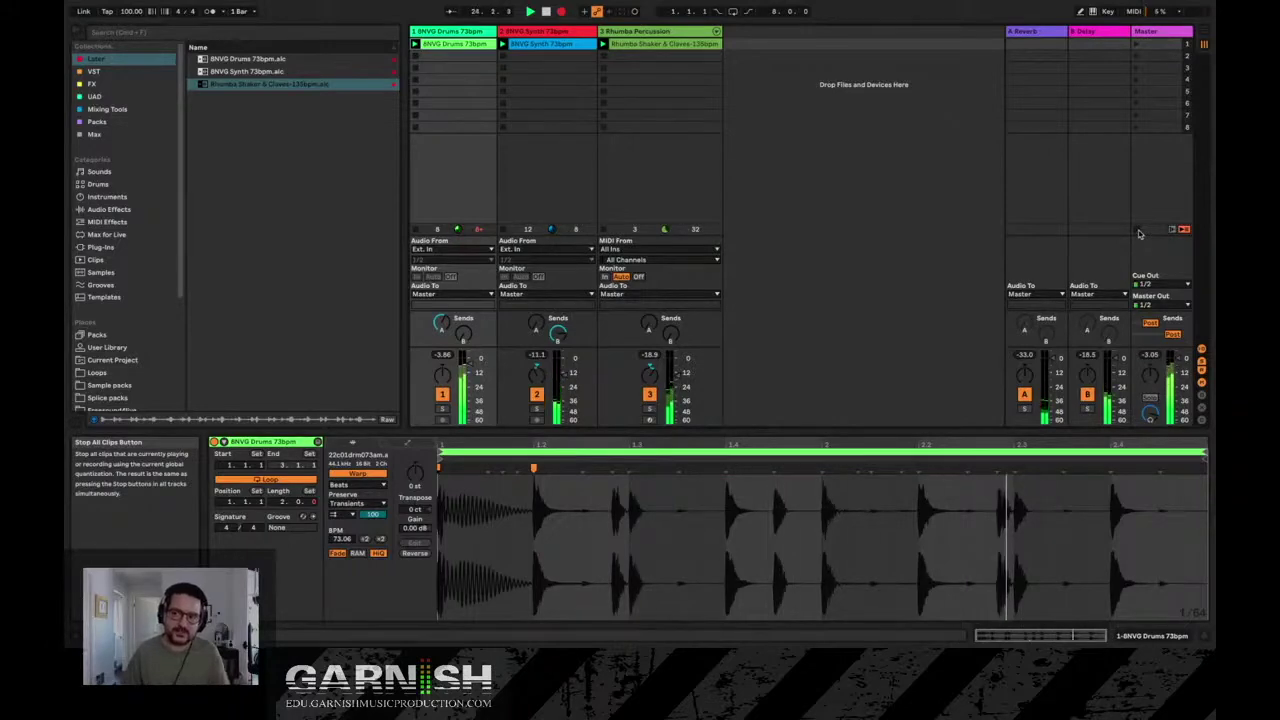
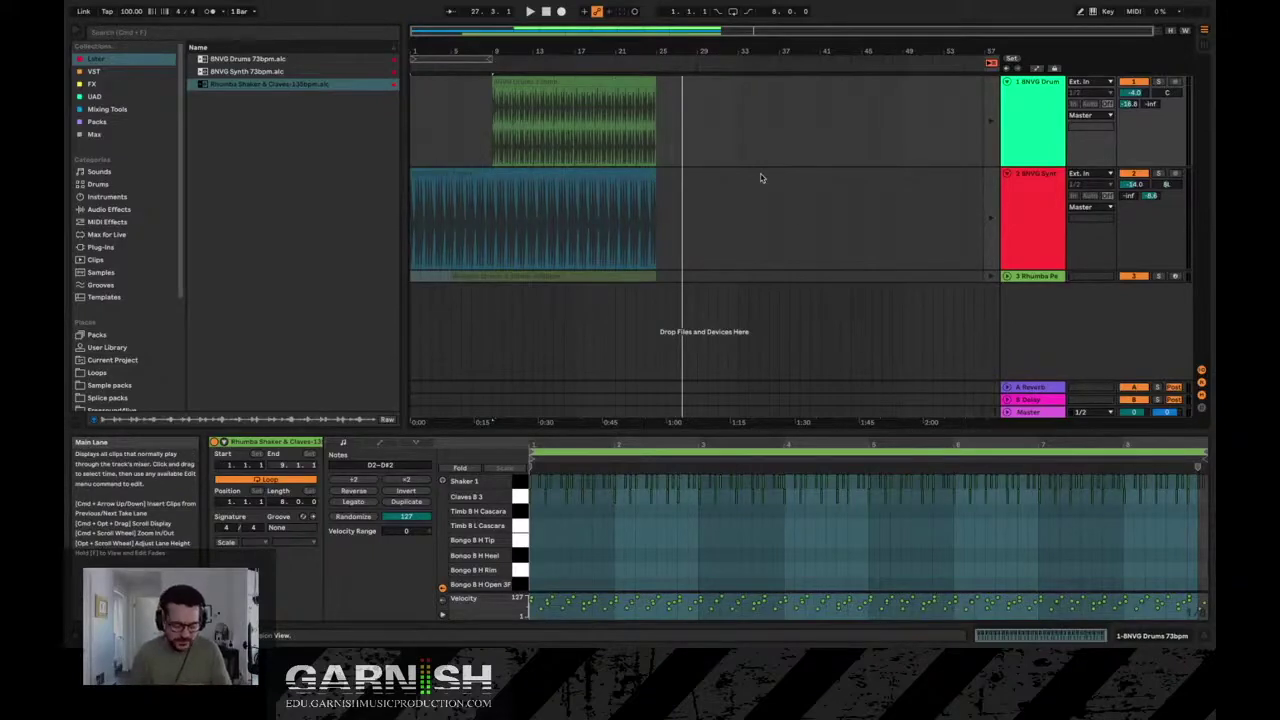
# - Switch repeatedly between the Session and Arrangement Views to compare the session clips with the recorded arrangement clips
pyautogui.press('Tab')
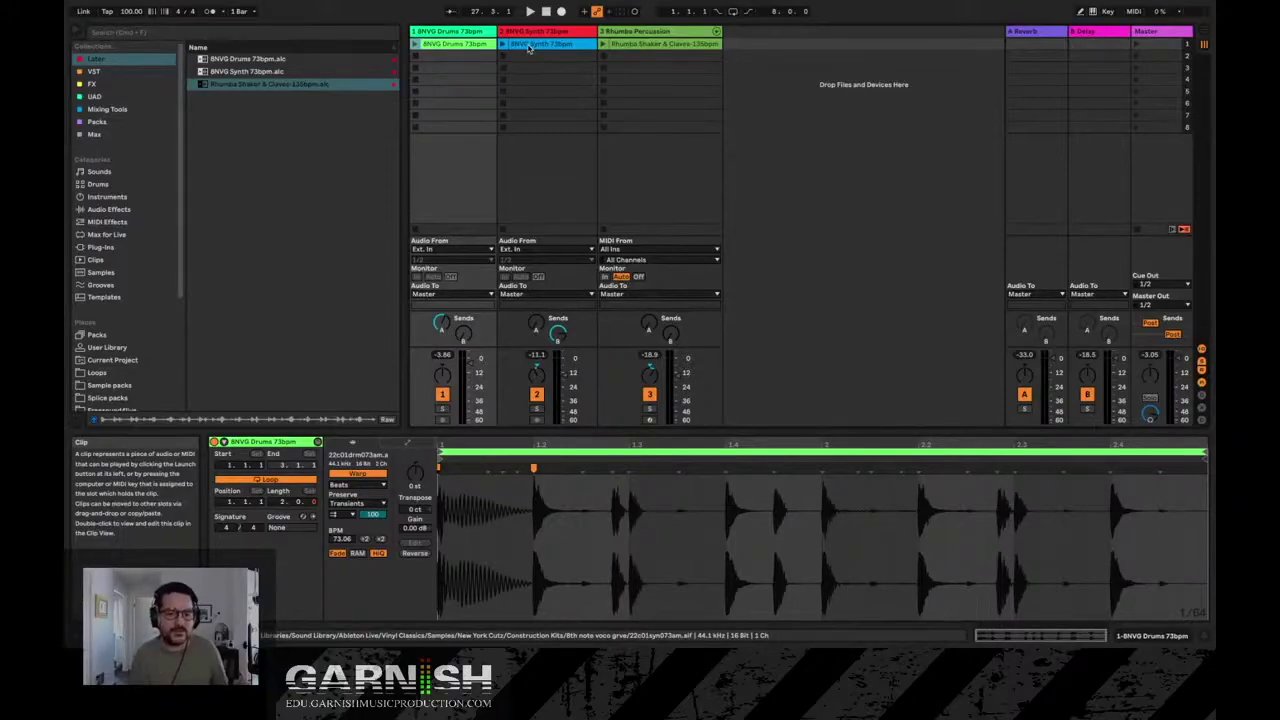
pyautogui.press('Tab')
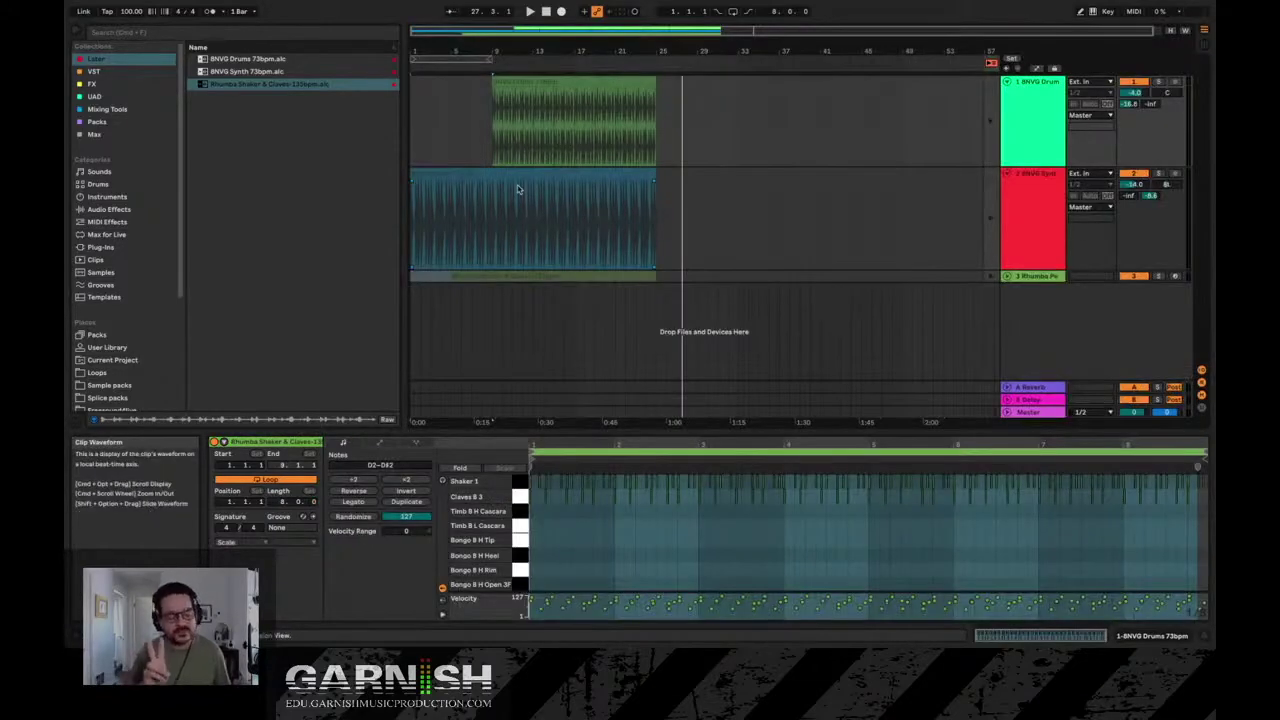
pyautogui.press('Tab')
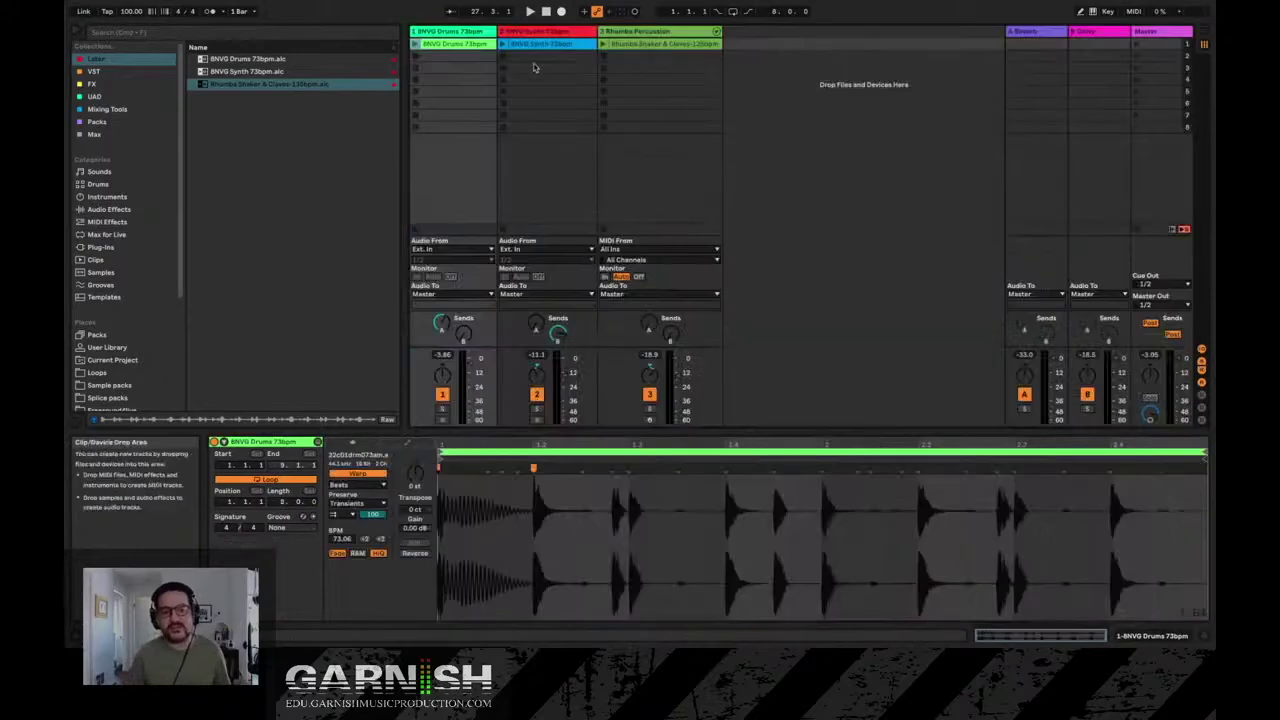
pyautogui.press('Tab')
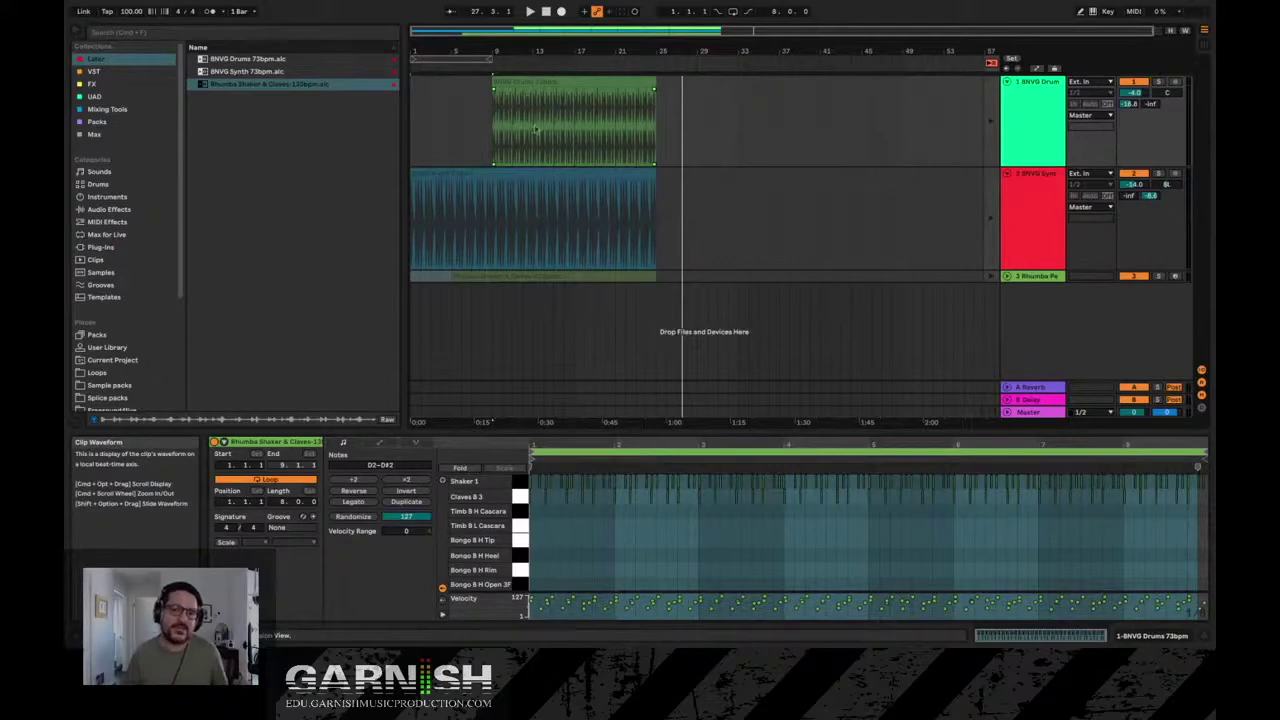
pyautogui.press('Tab')
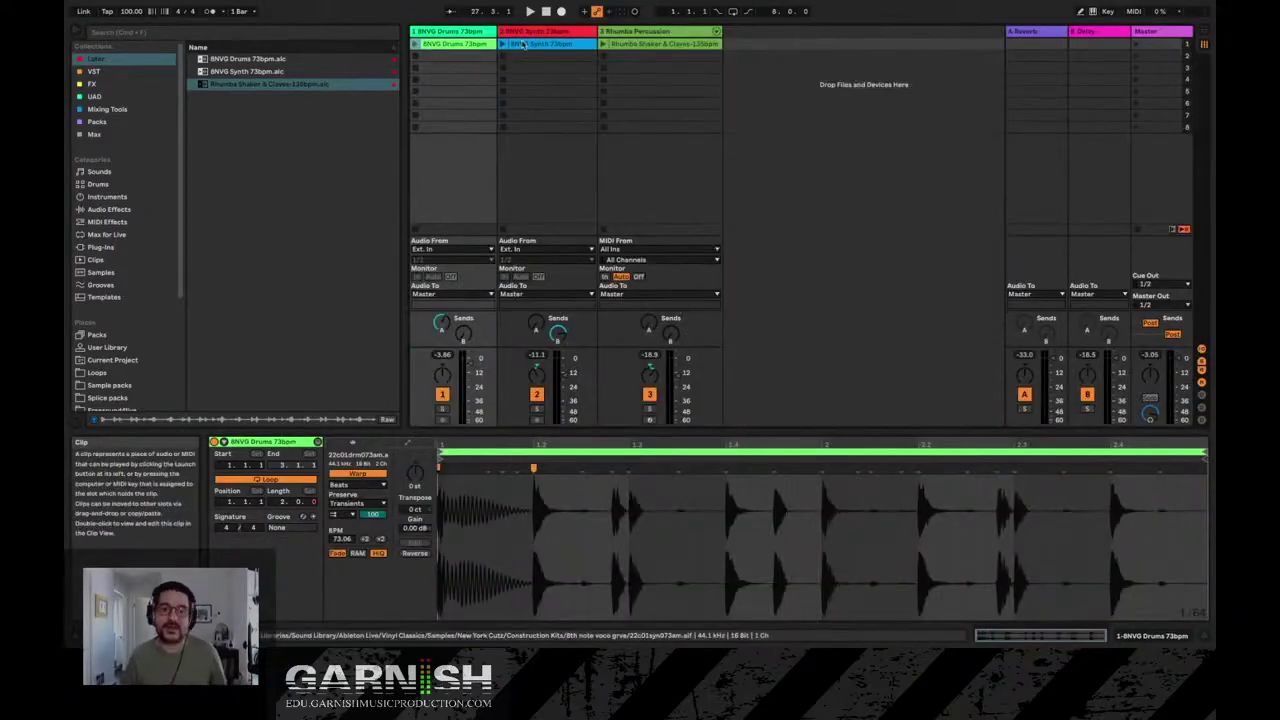
pyautogui.press('Tab')
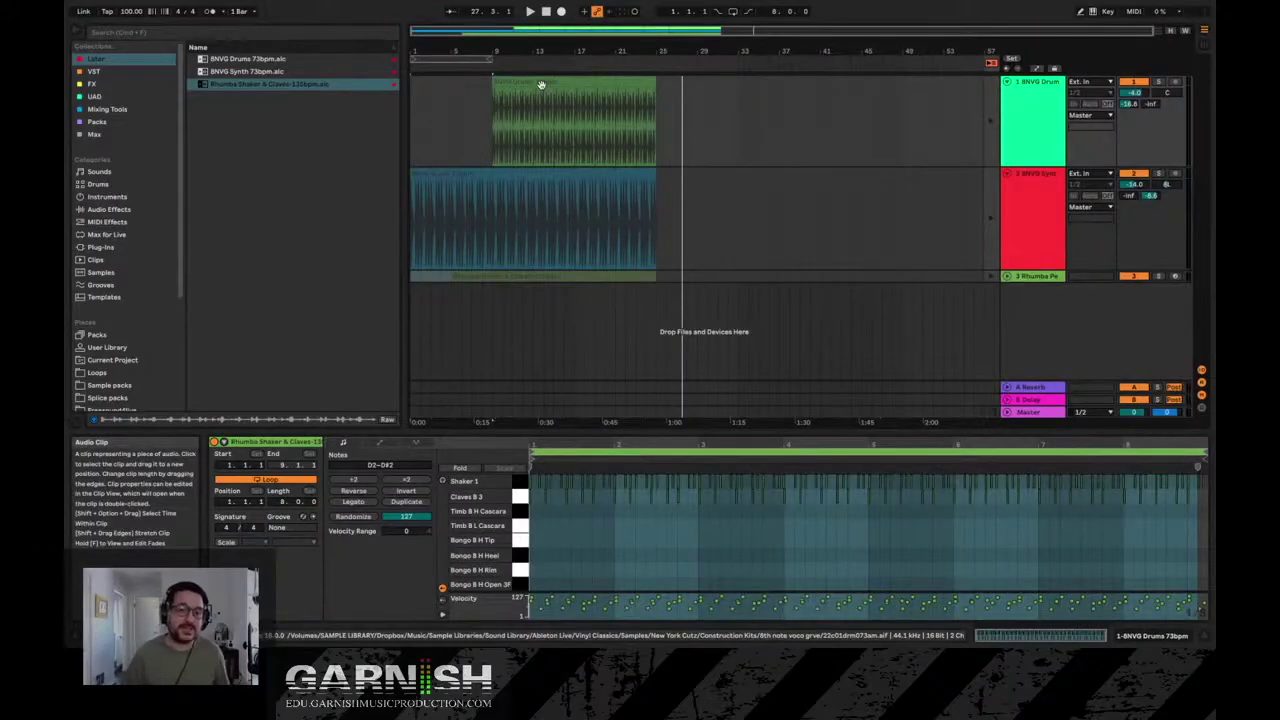
pyautogui.press('Tab')
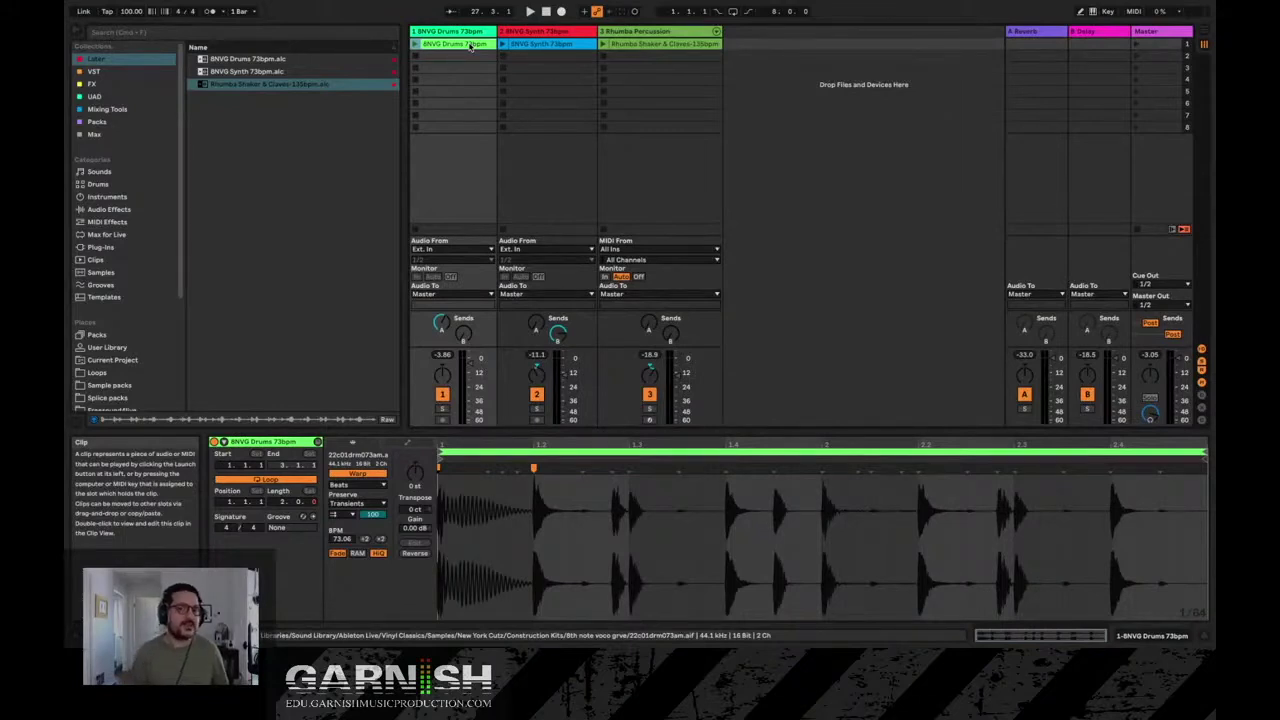
pyautogui.press('Tab')
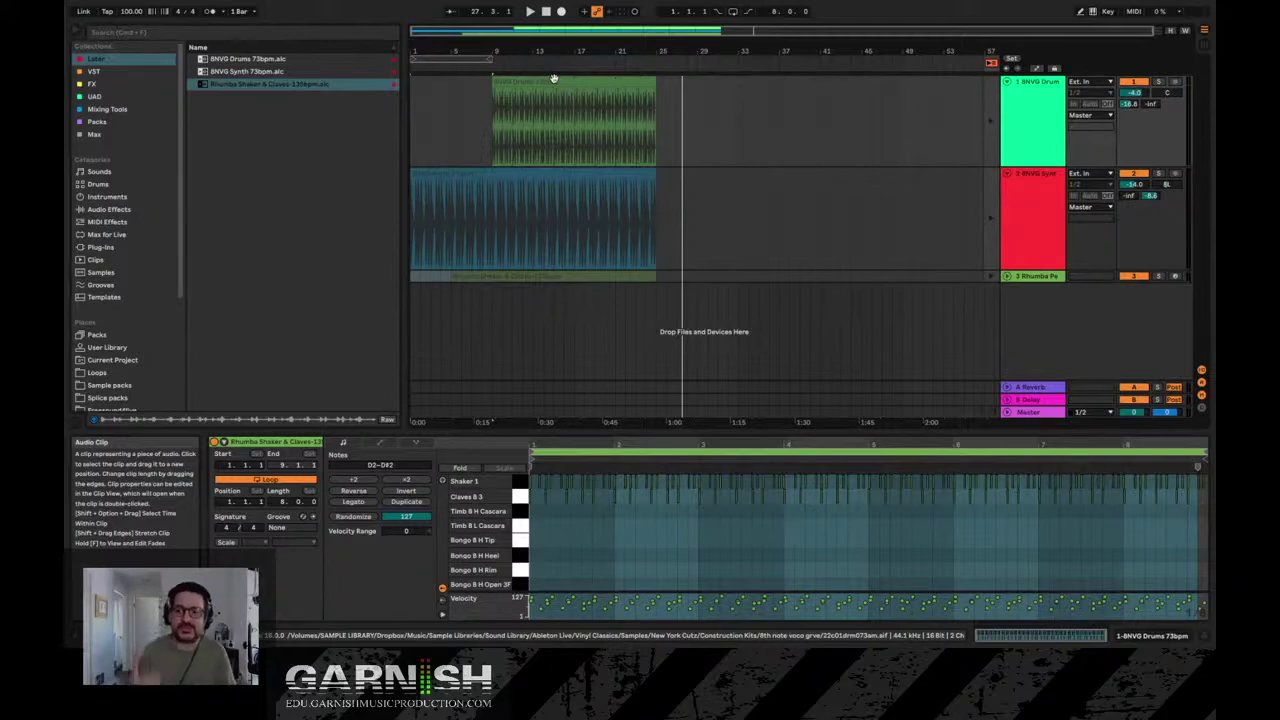
pyautogui.press('Tab')
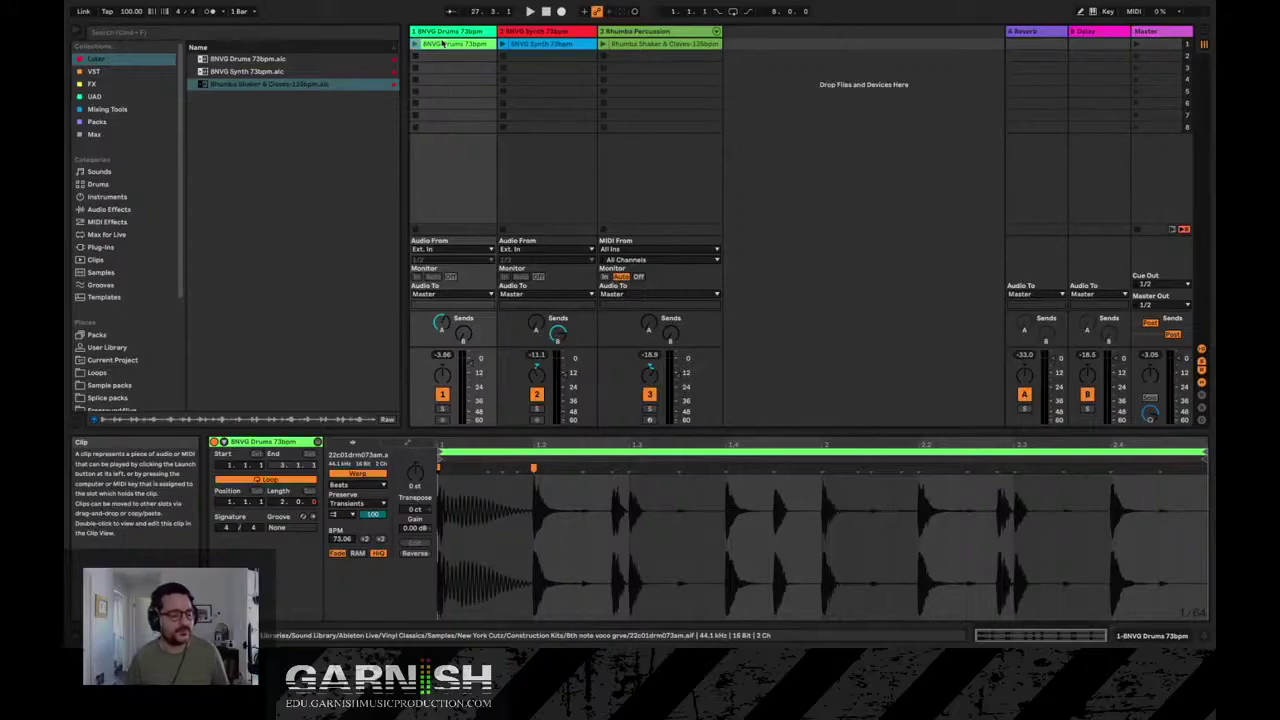
pyautogui.press('Tab')
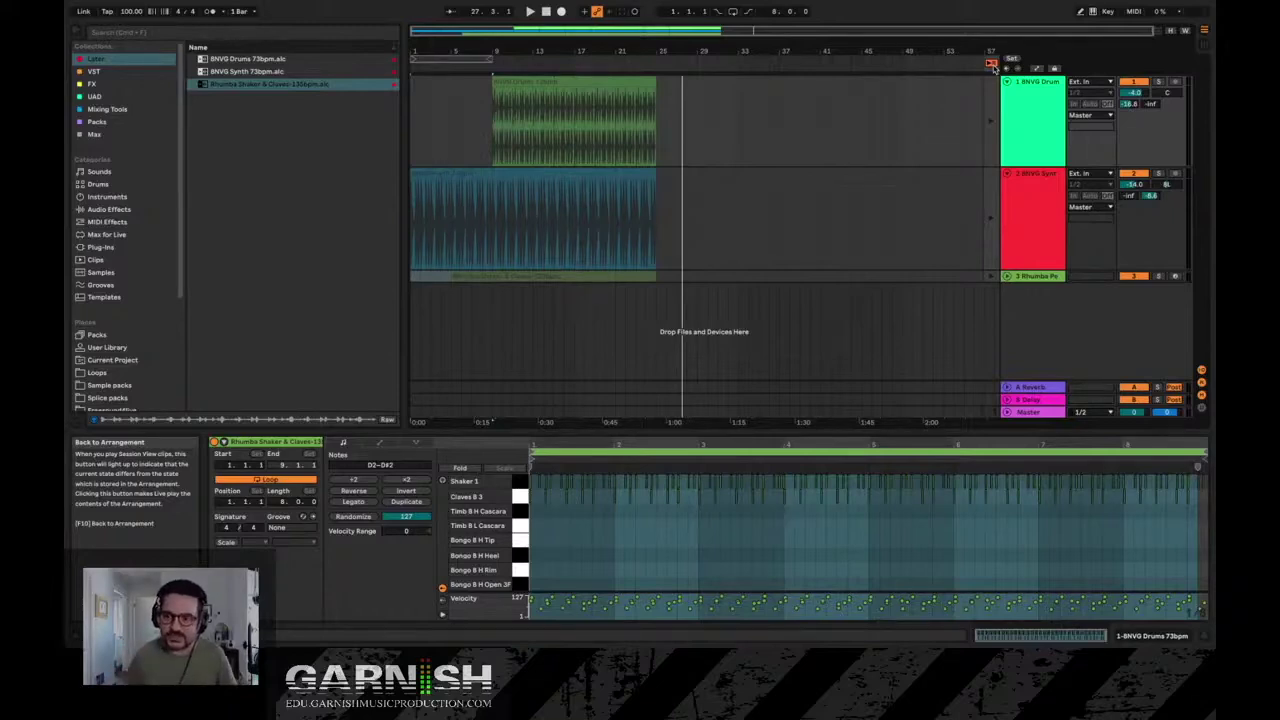
pyautogui.press('Tab')
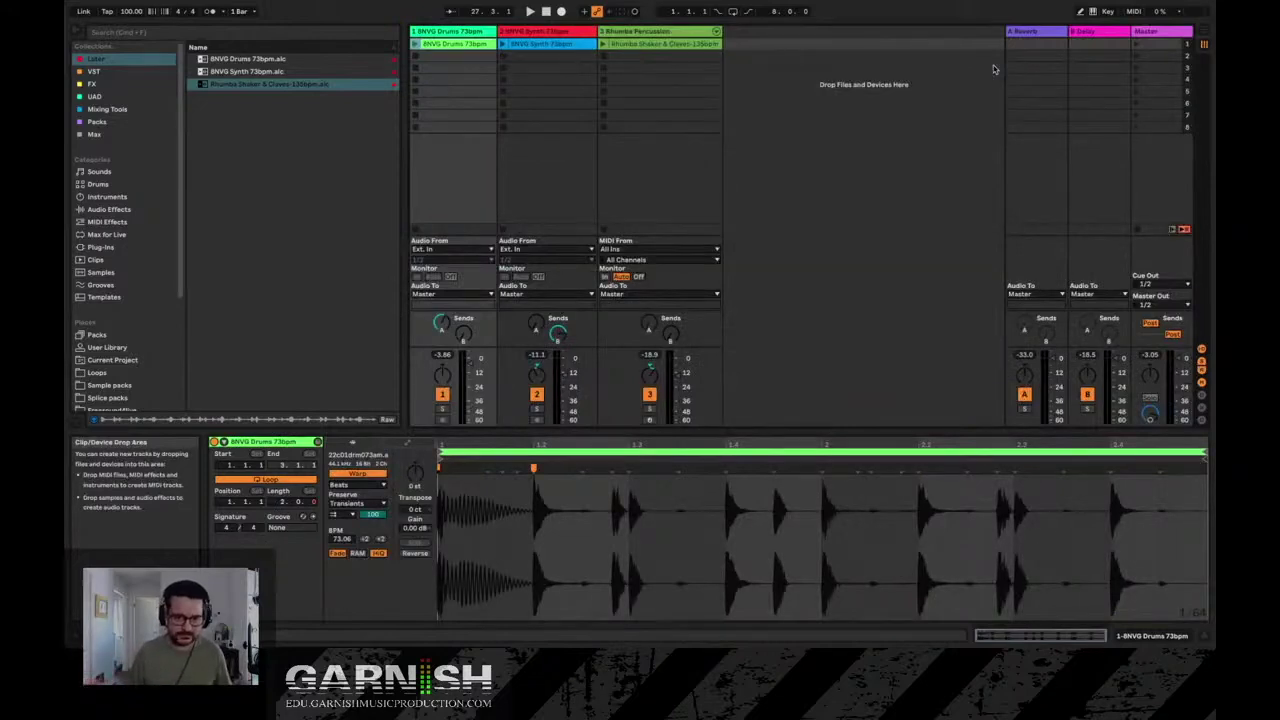
# - Reactivate the recorded material with Back to Arrangement in the Arrangement View and select the 8NVG Synth clip
pyautogui.press('Tab')
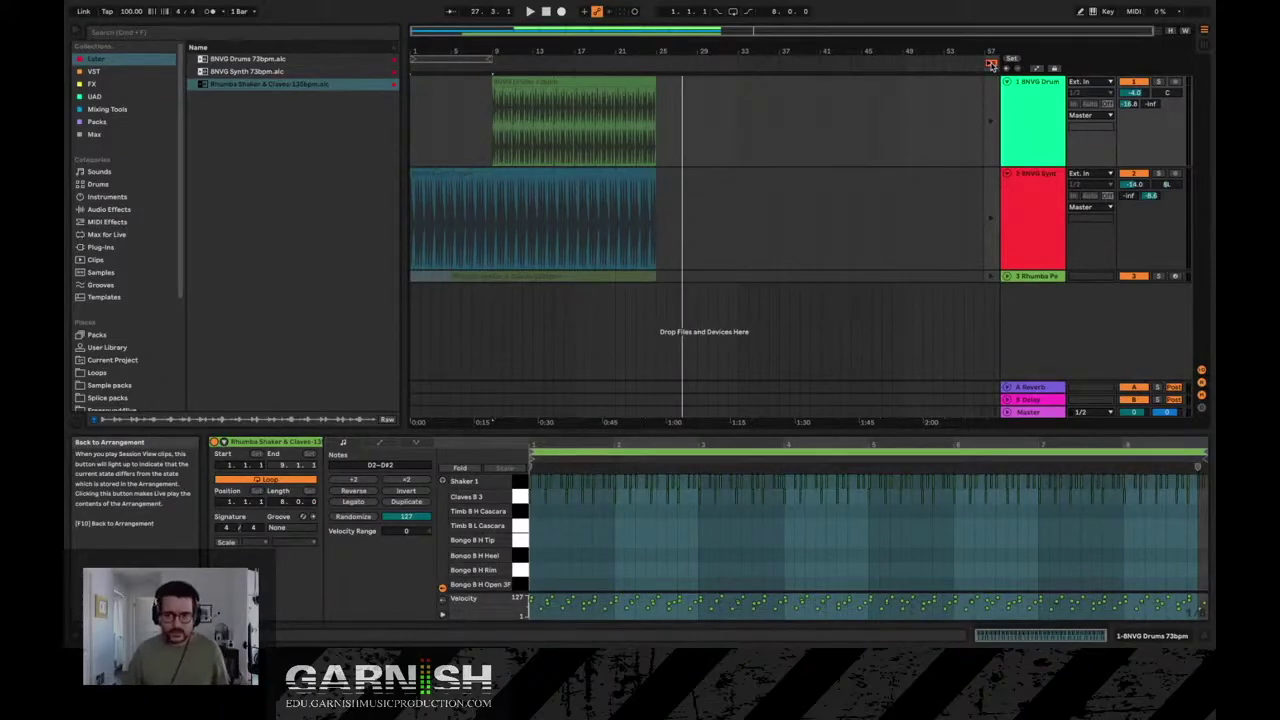
pyautogui.click(991, 64)
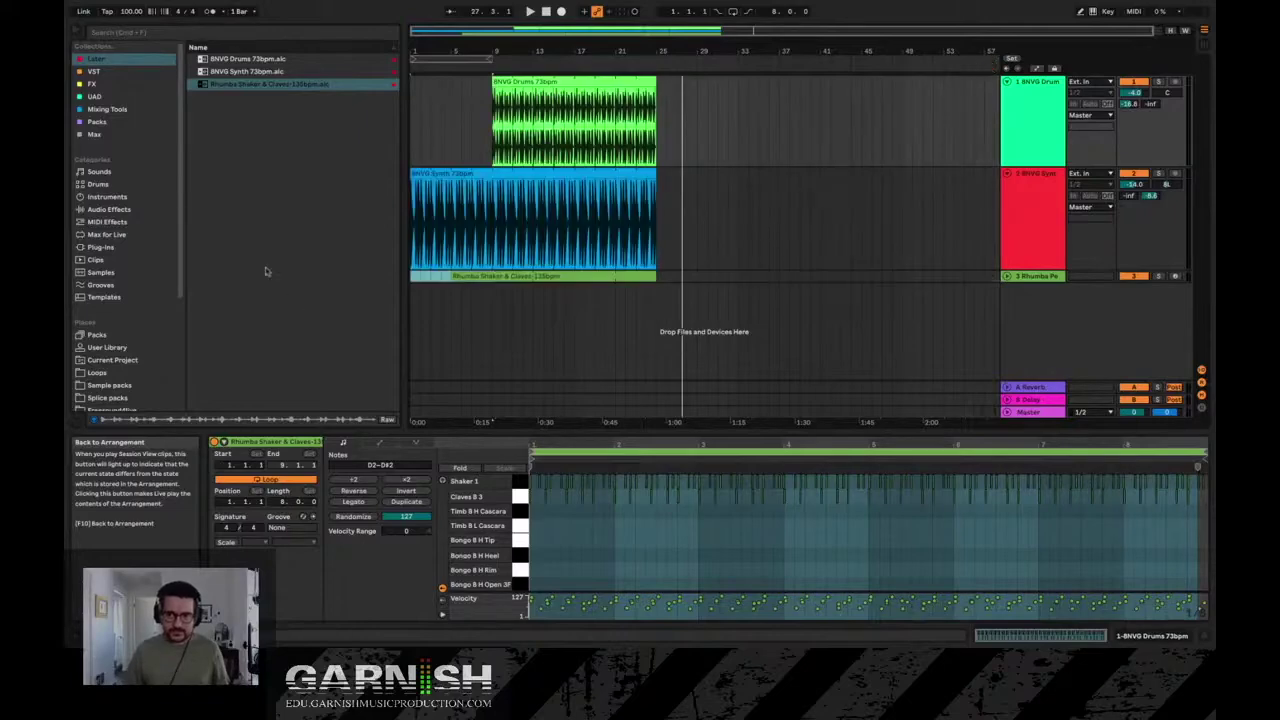
pyautogui.moveTo(514, 174)
pyautogui.mouseDown()
pyautogui.moveTo(557, 182)
pyautogui.moveTo(505, 185)
pyautogui.mouseUp()
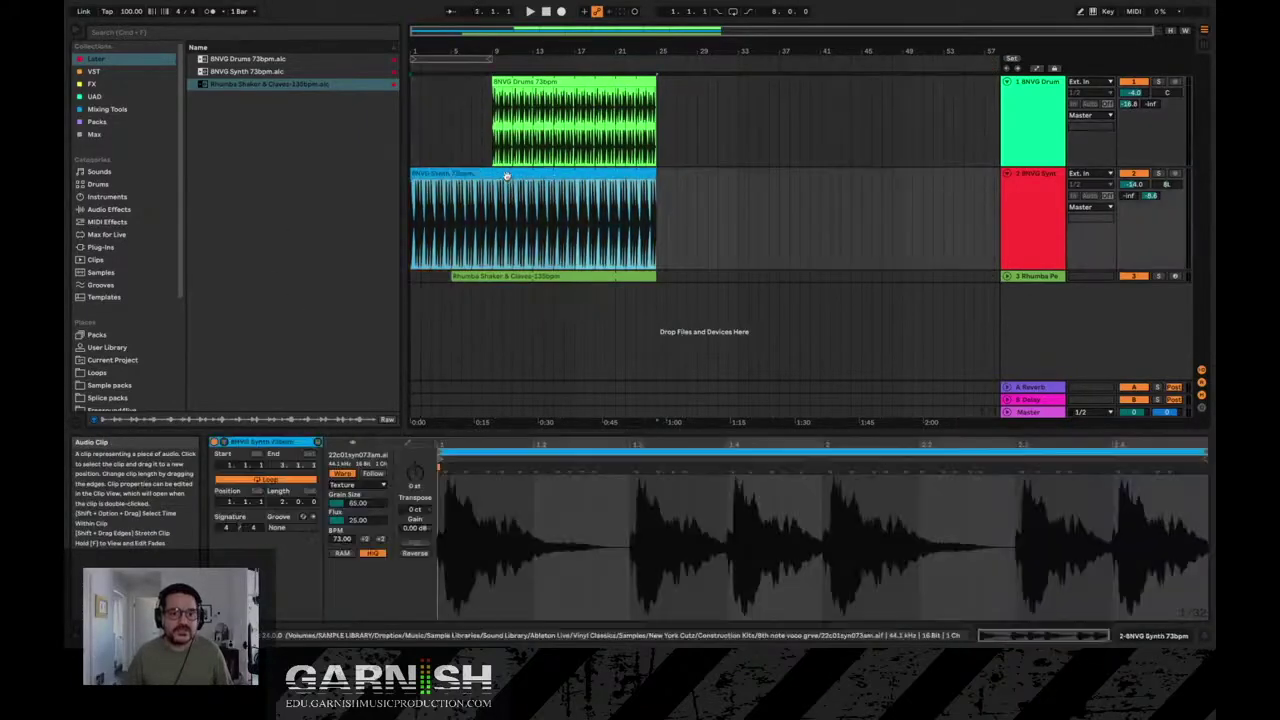
pyautogui.scroll(3, 412, 103)
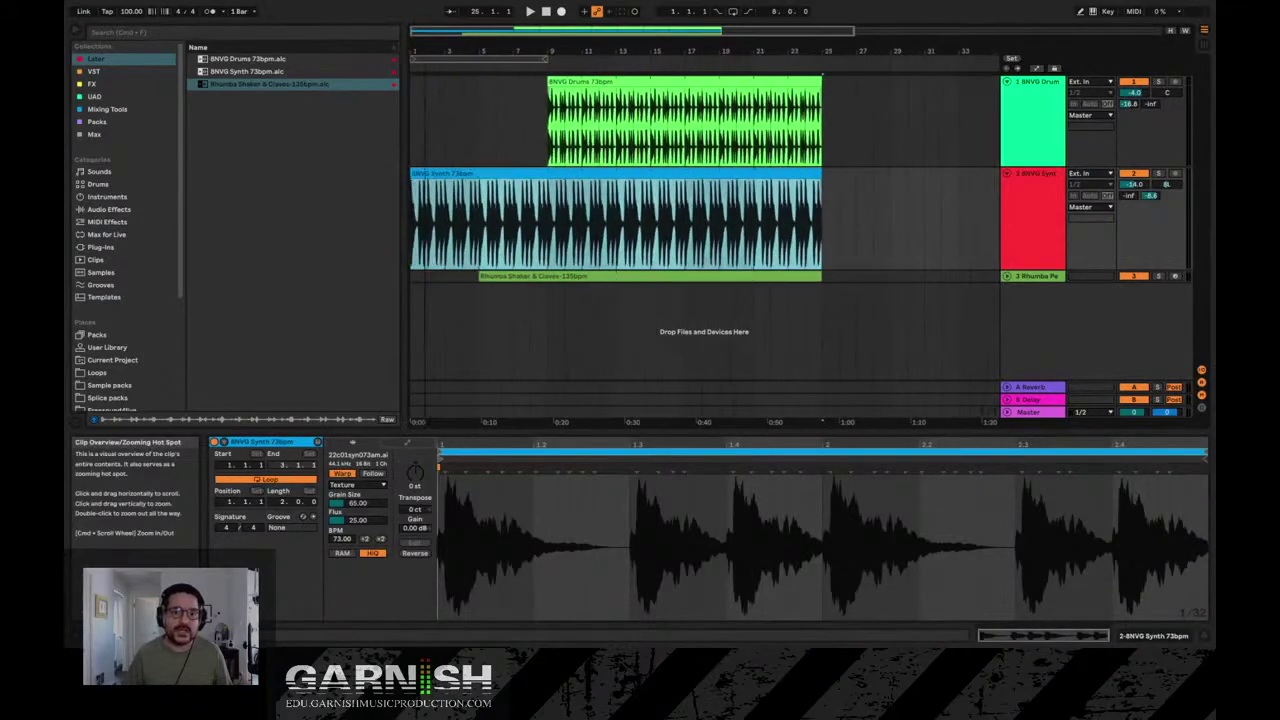
# - Play the arrangement from bar 1 and unfold the Rhumba Percussion track
pyautogui.click(412, 103)
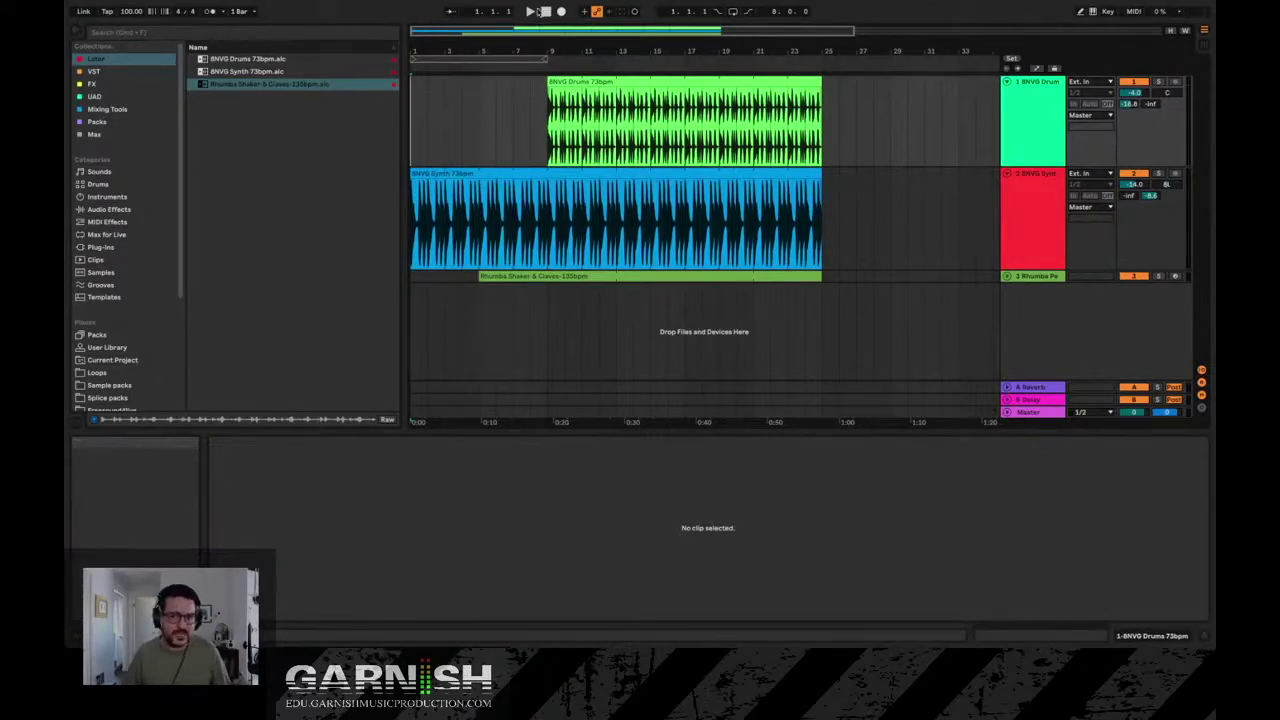
pyautogui.click(530, 11)
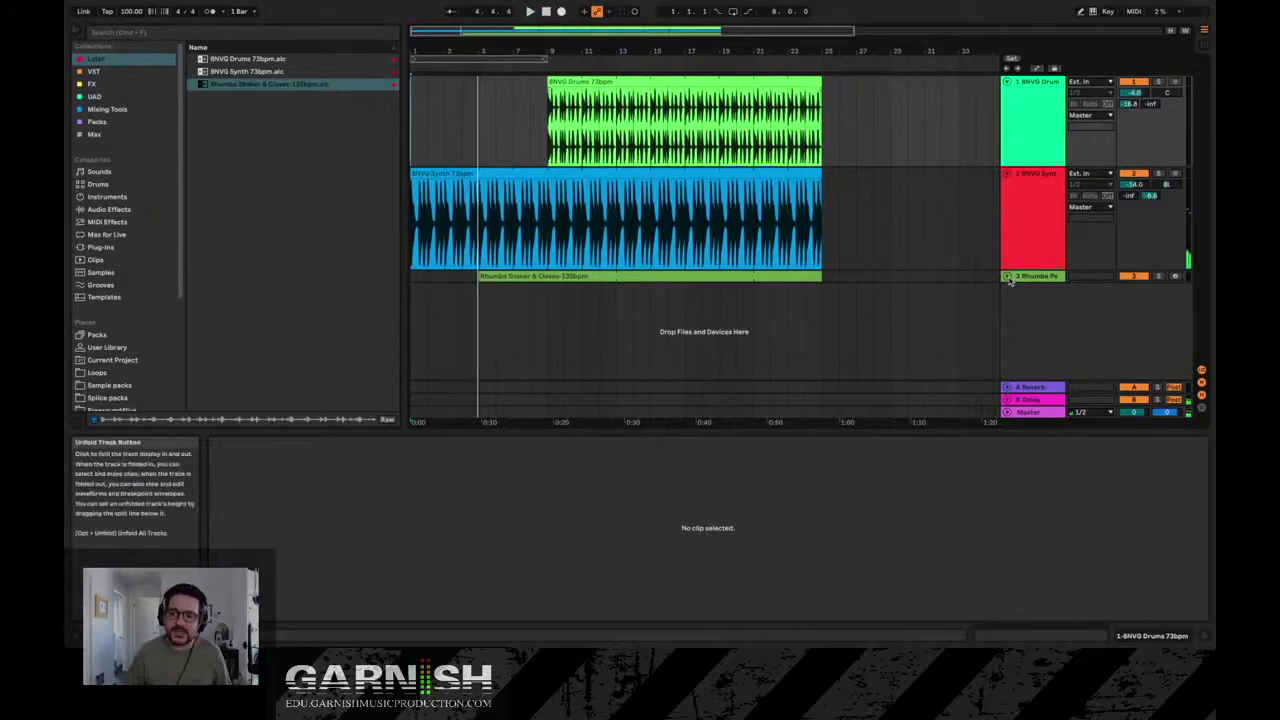
pyautogui.press('u')
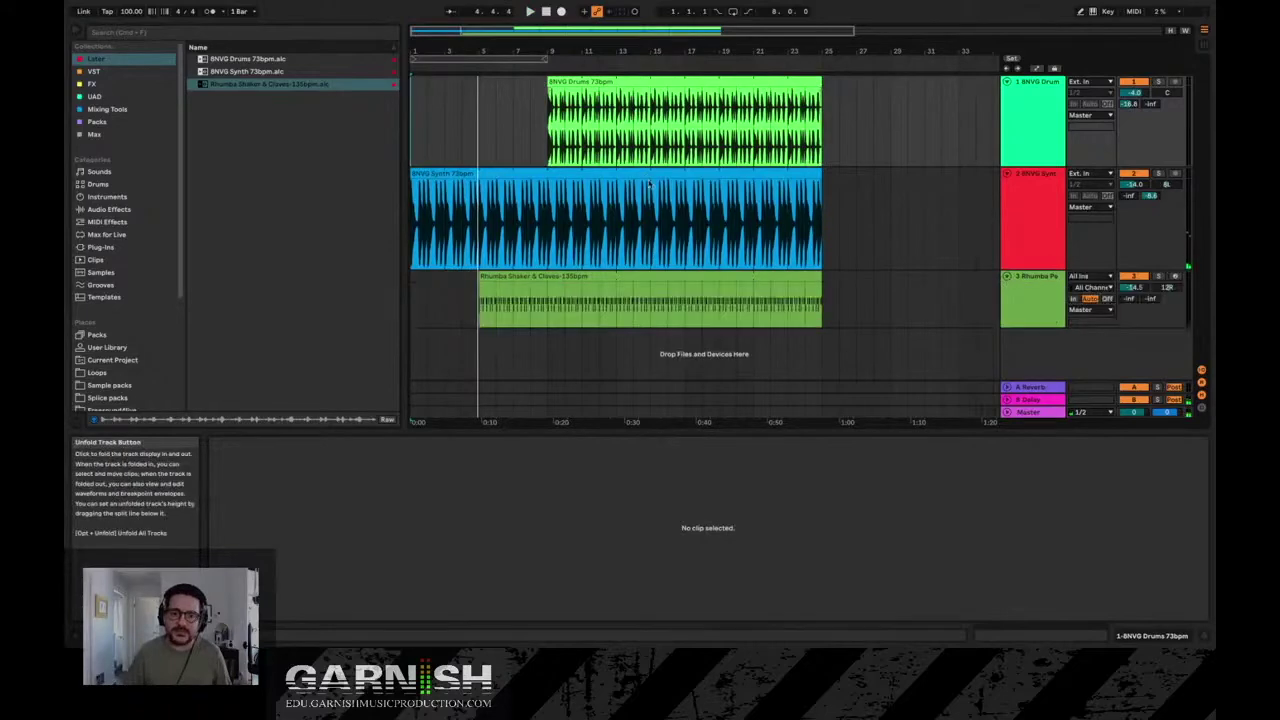
# - Audition the arrangement from the percussion clip's start at bar 5 and the drums clip's start at bar 9, then stop playback
pyautogui.click(490, 292)
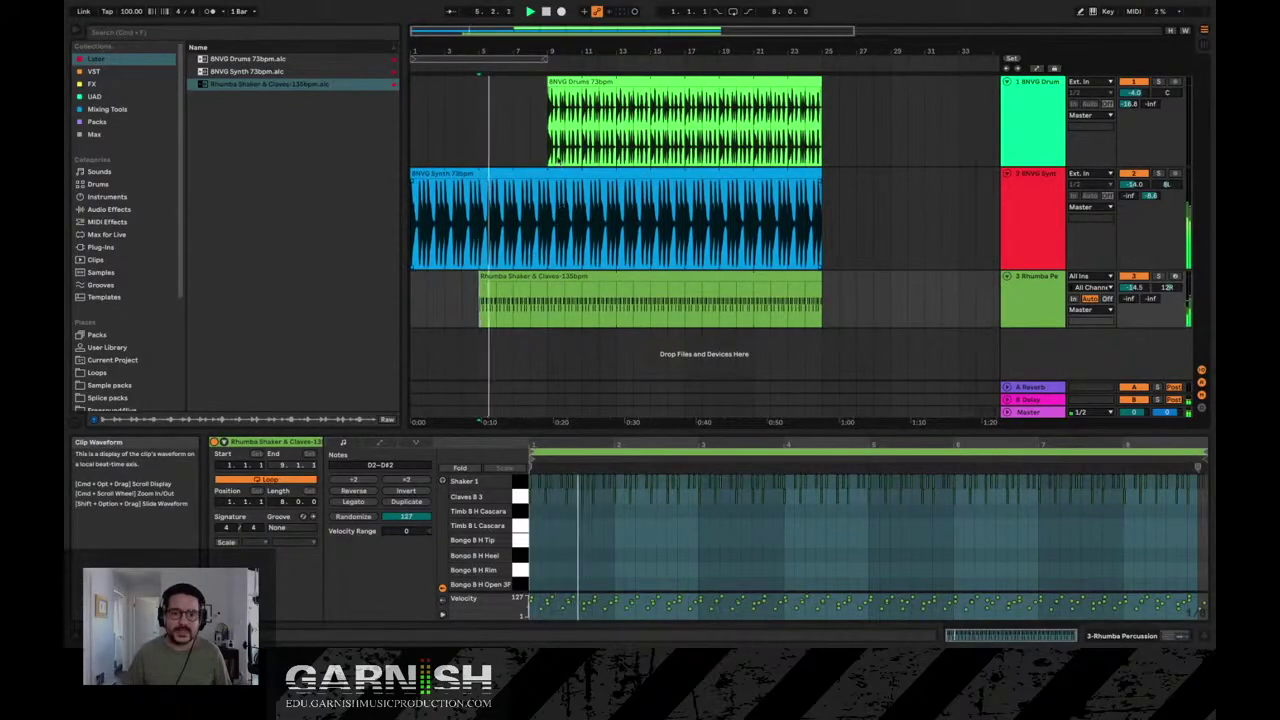
pyautogui.click(550, 148)
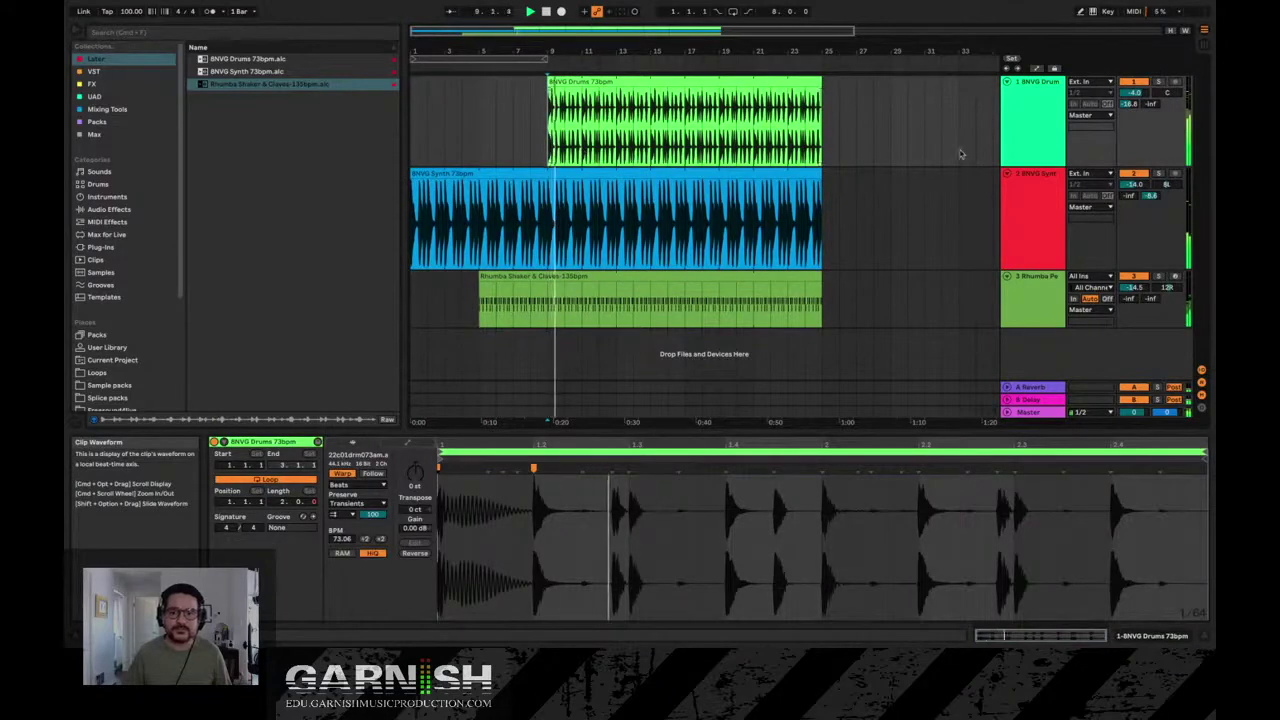
pyautogui.press('space')
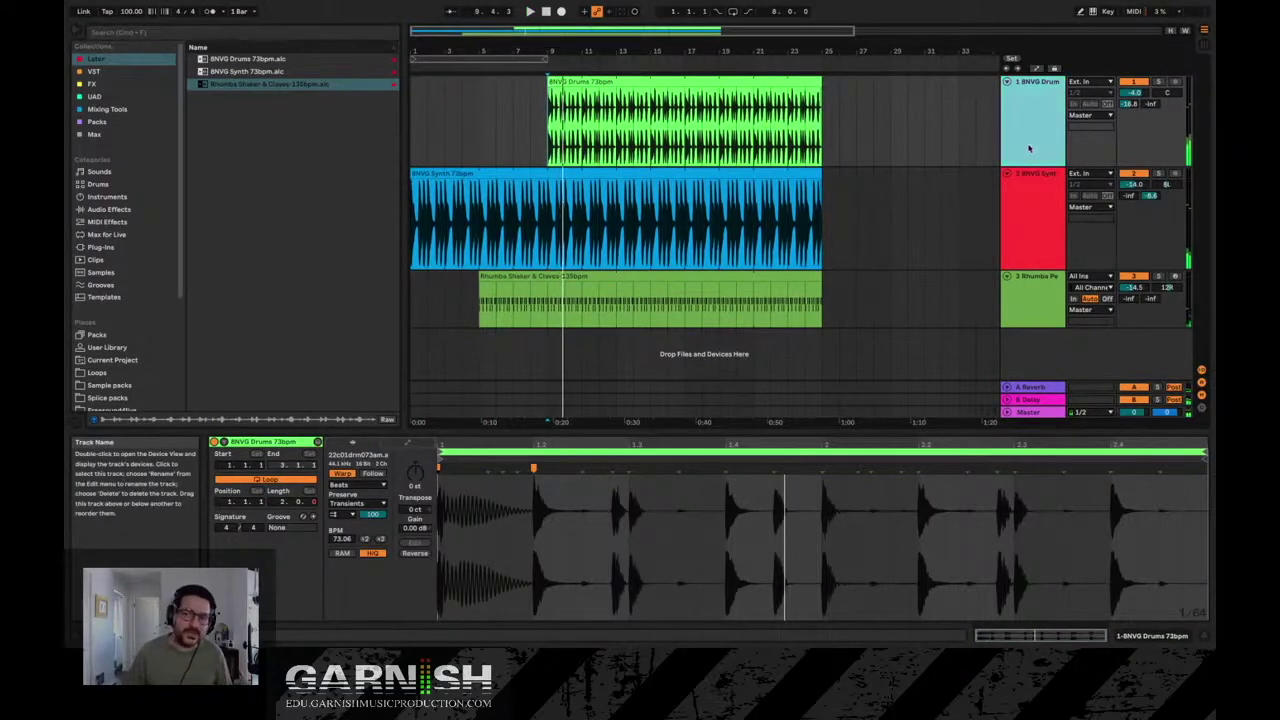
# - Lower the drums track's volume slightly and set the synth track's volume to -14.3 dB
pyautogui.click(1134, 94)
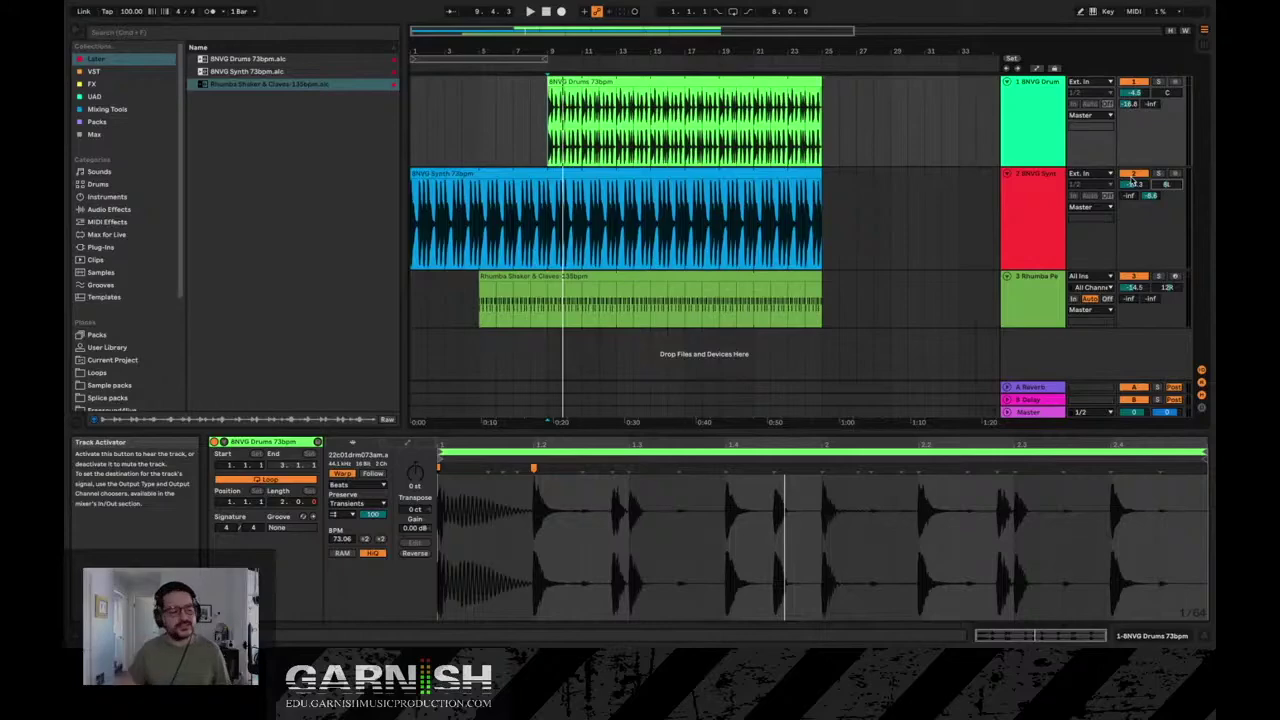
# - Select the last four bars of the synth and percussion clips in the Arrangement, then return to the Session View
pyautogui.click(681, 256)
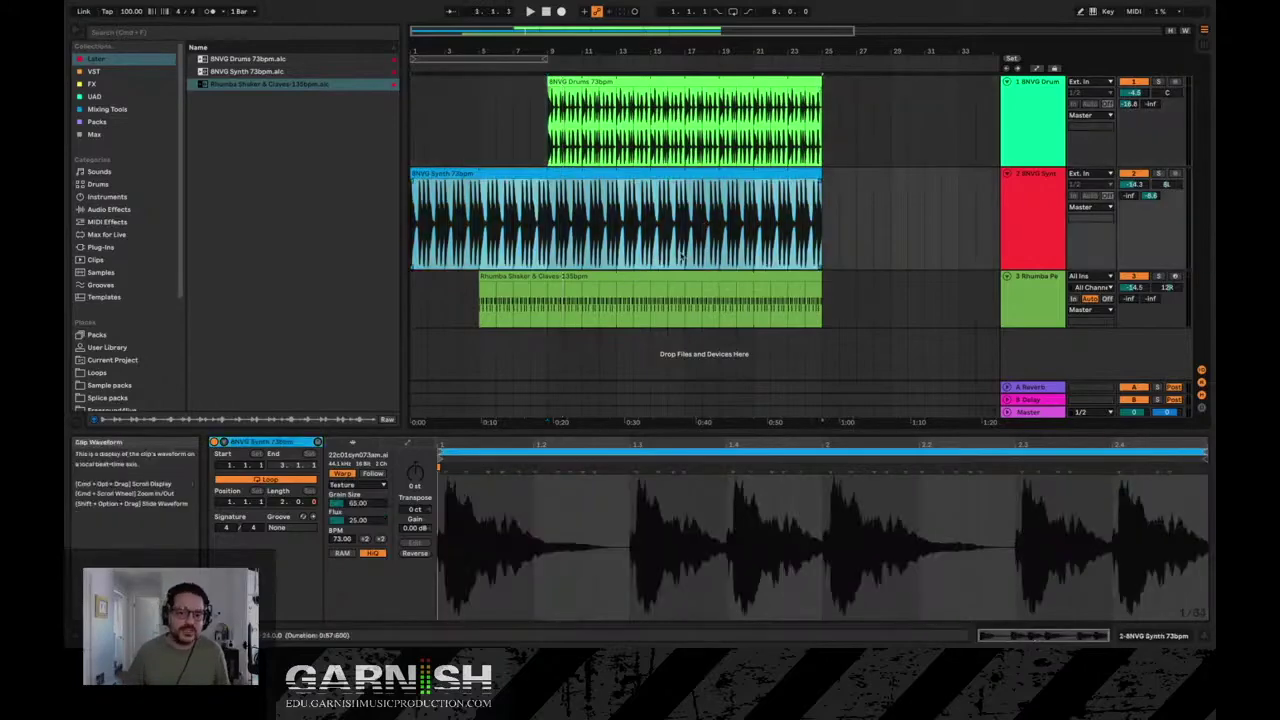
pyautogui.click(690, 300)
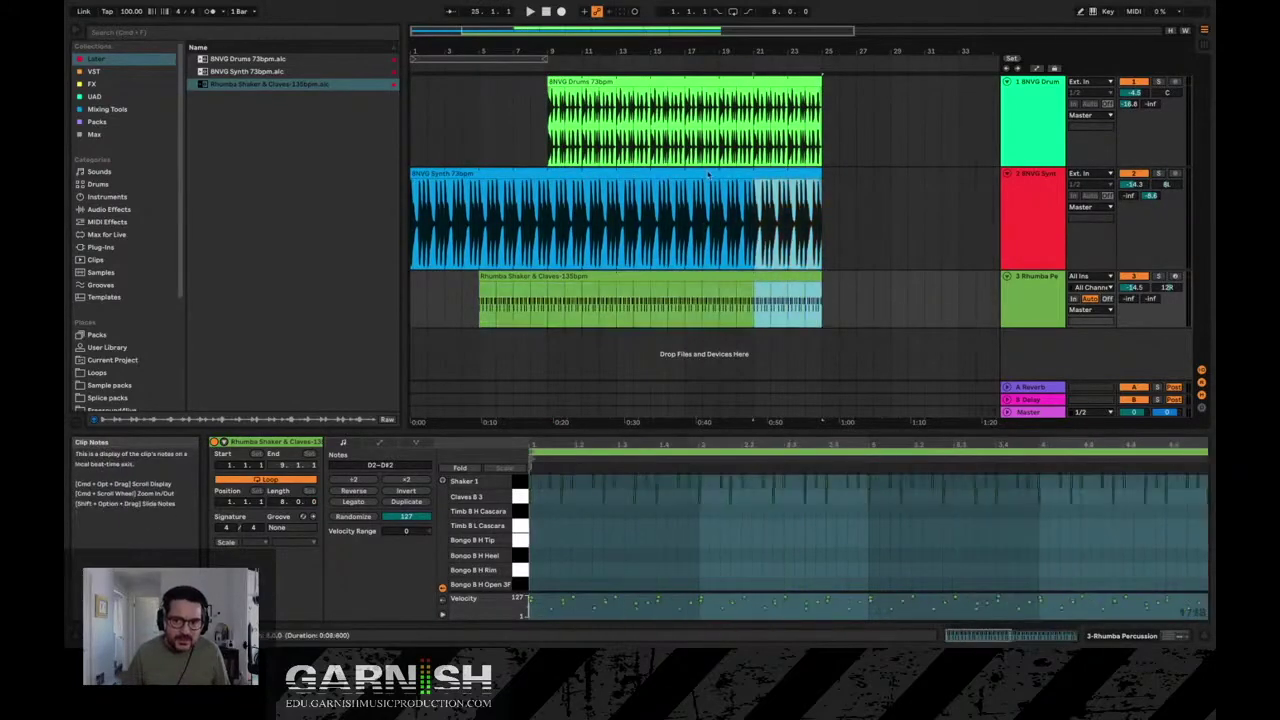
pyautogui.press('Tab')
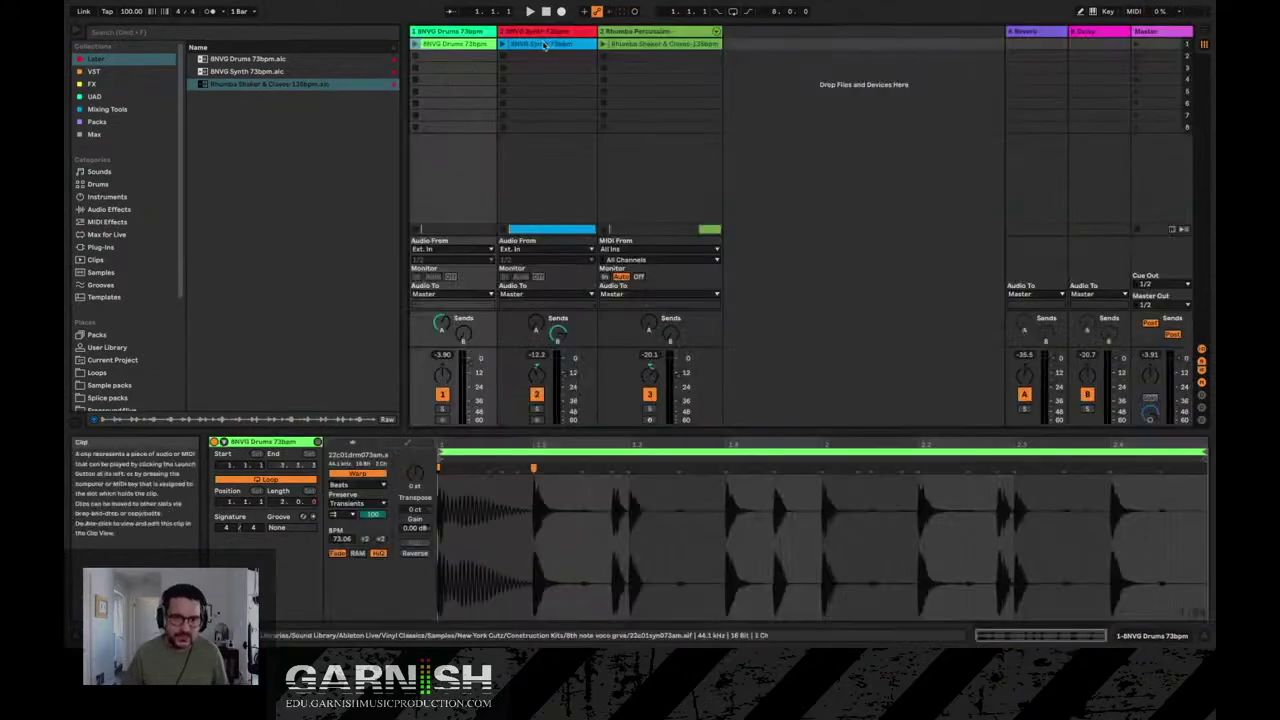
# - Switch to the Arrangement View and move the track selection through the drums, synth and percussion tracks, ending on the drums track
pyautogui.press('Tab')
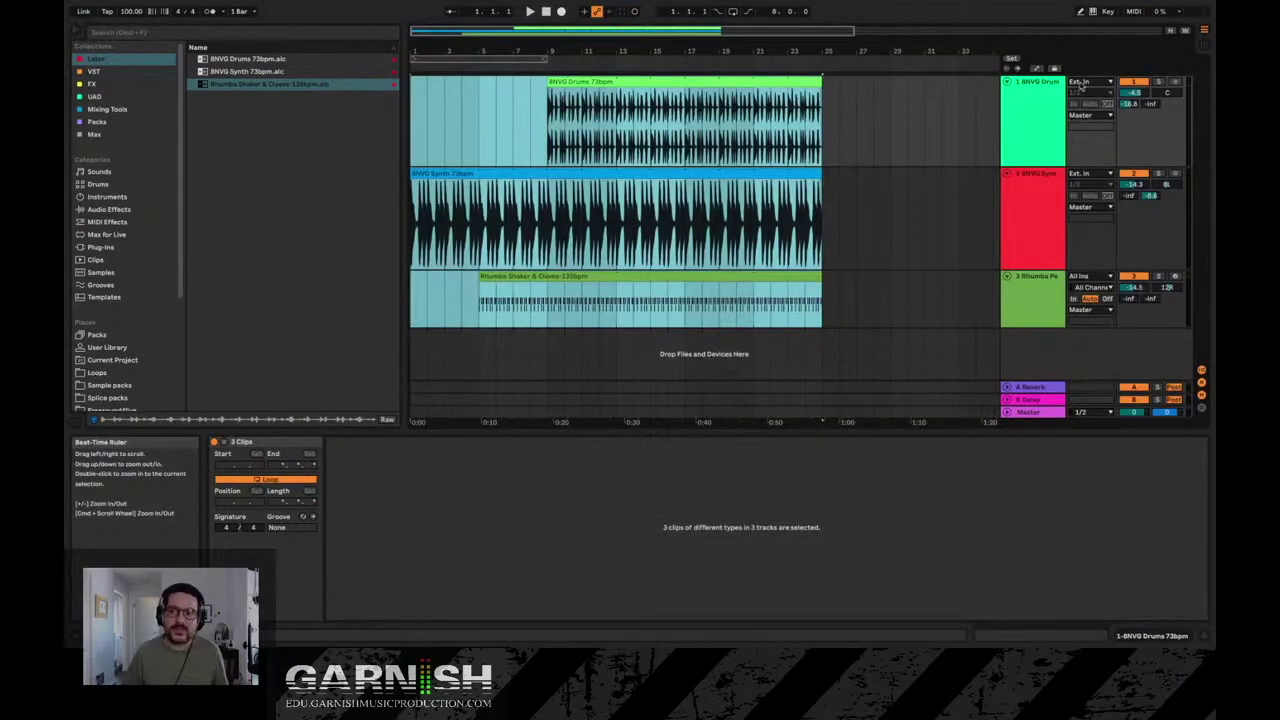
pyautogui.click(1035, 162)
pyautogui.press('Down')
pyautogui.press('Up')
pyautogui.press('Down')
pyautogui.press('Up')
pyautogui.press('Down')
pyautogui.press('Down')
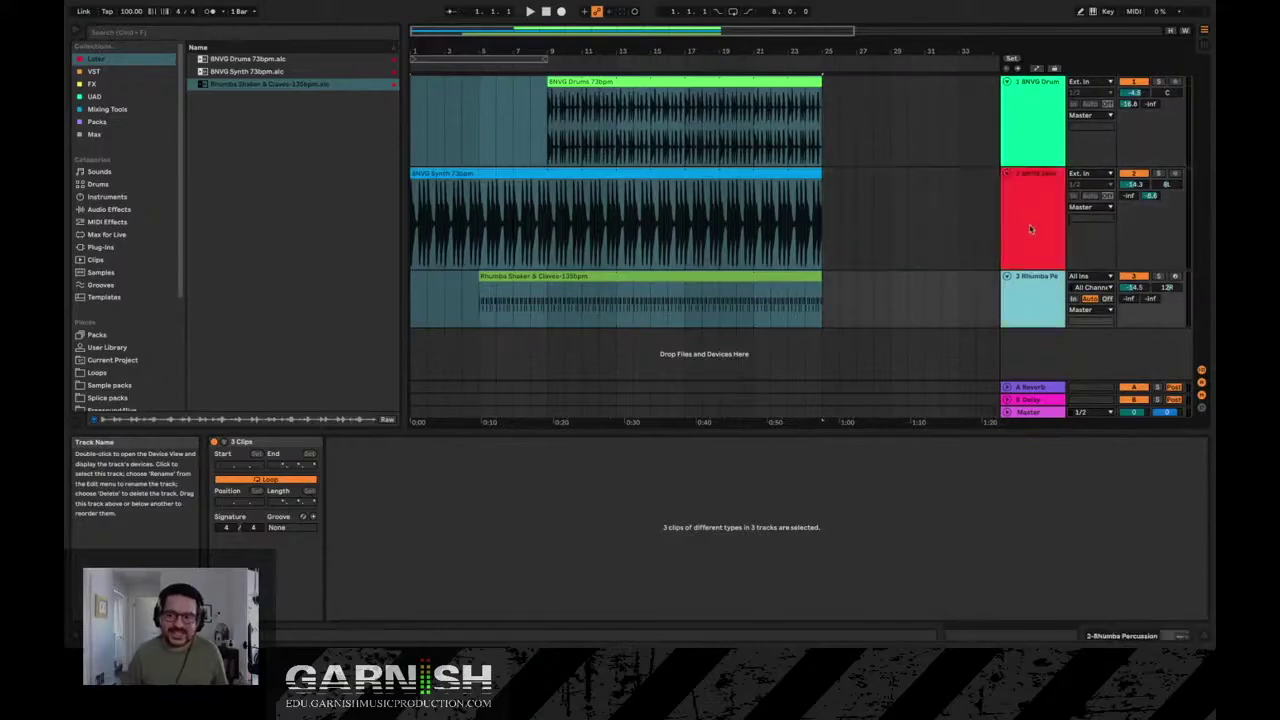
pyautogui.press('Up')
pyautogui.press('Up')
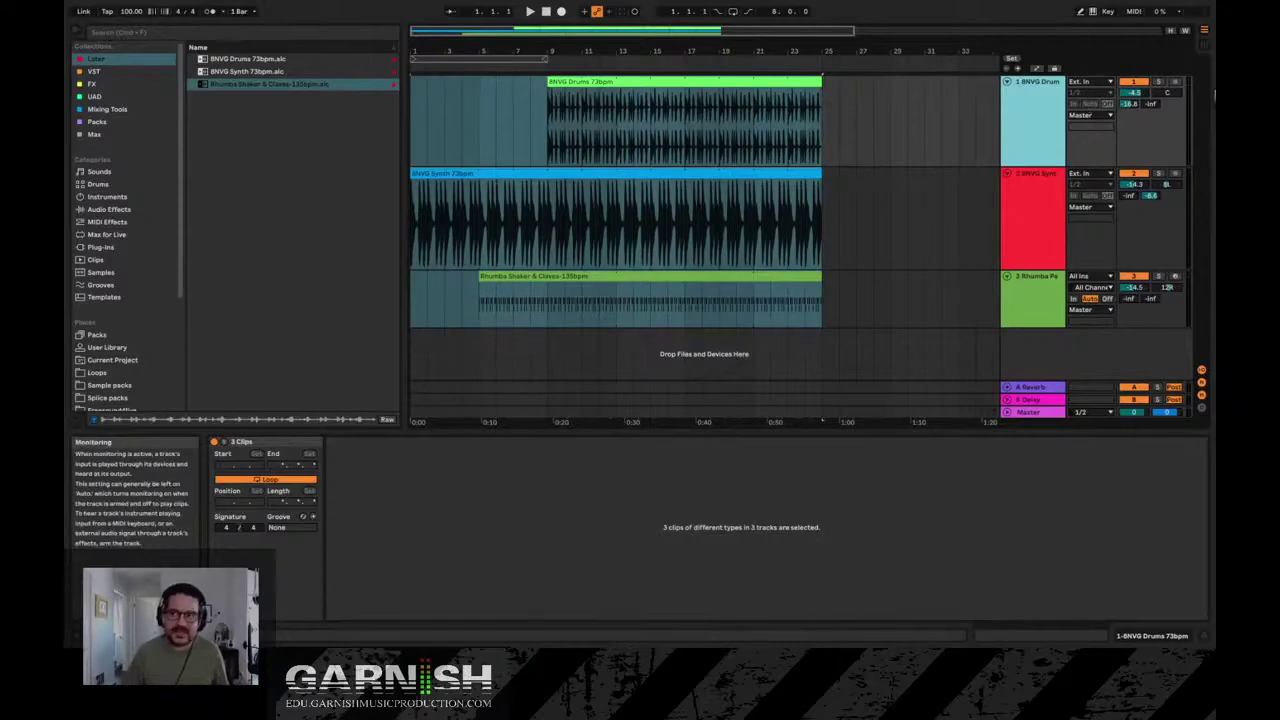
# - Mute the drums track in the Arrangement and compare its mute state in the Session View mixer
pyautogui.click(1135, 81)
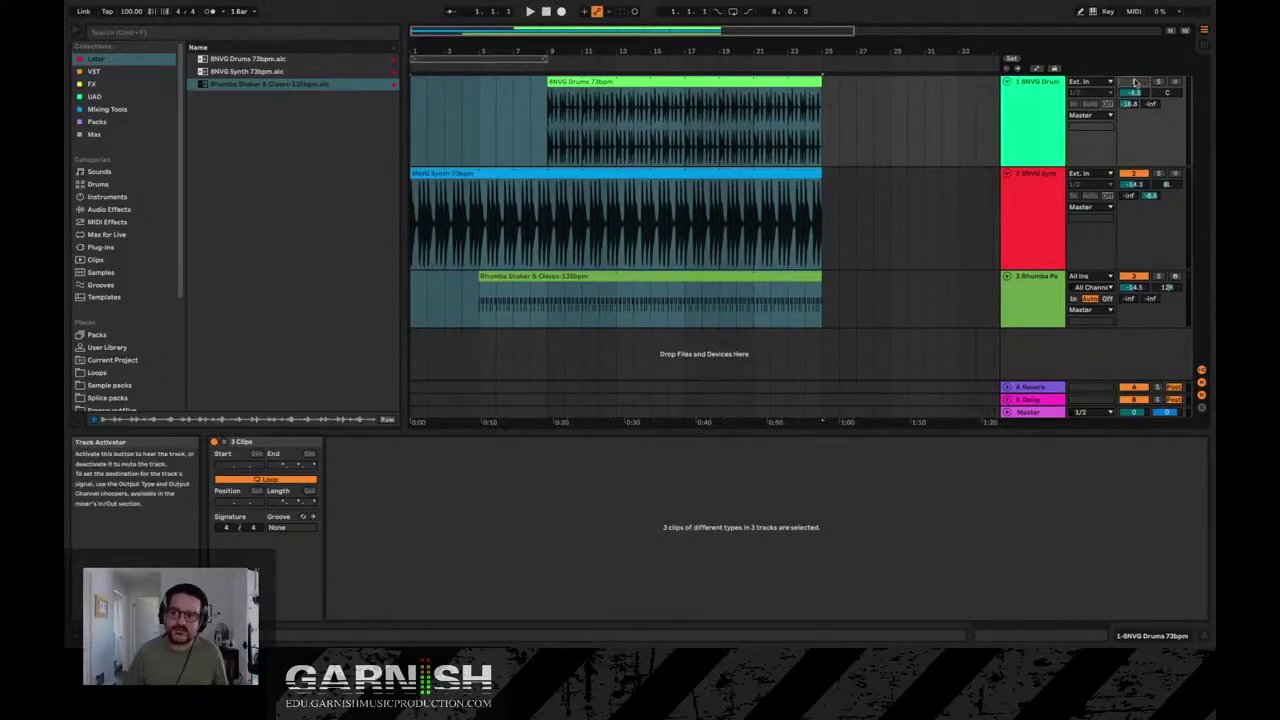
pyautogui.press('Tab')
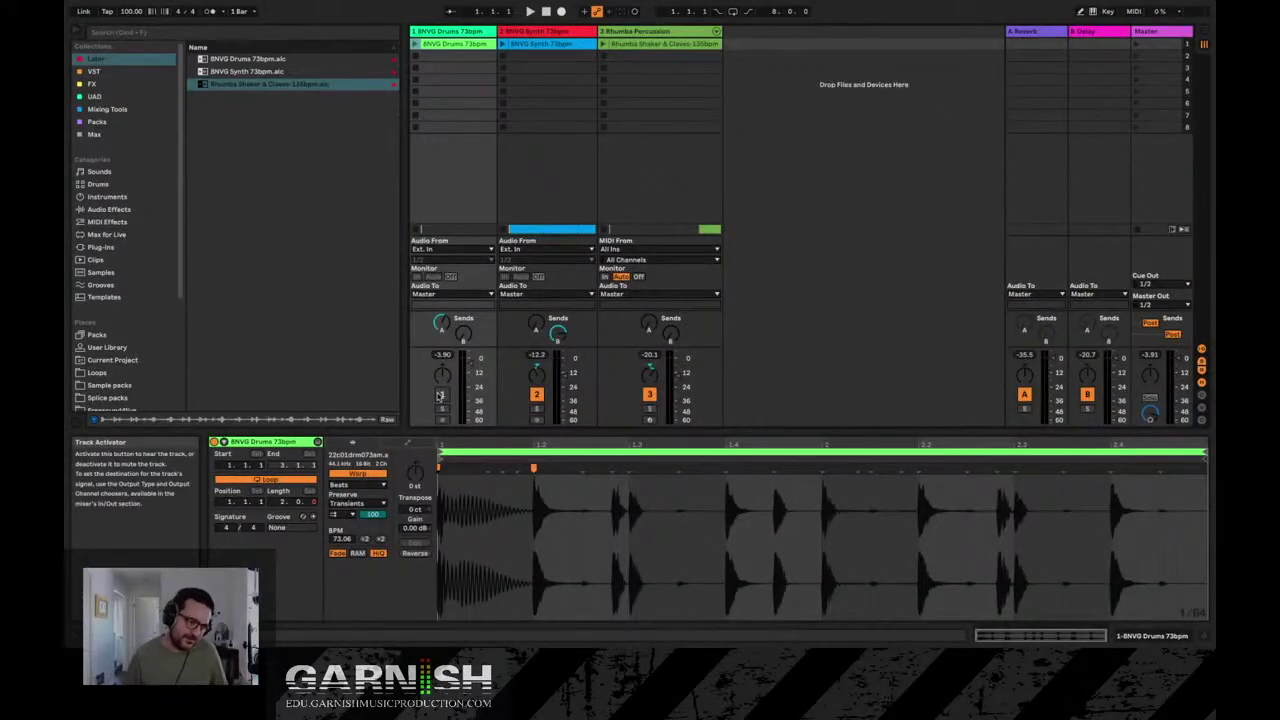
pyautogui.press('Tab')
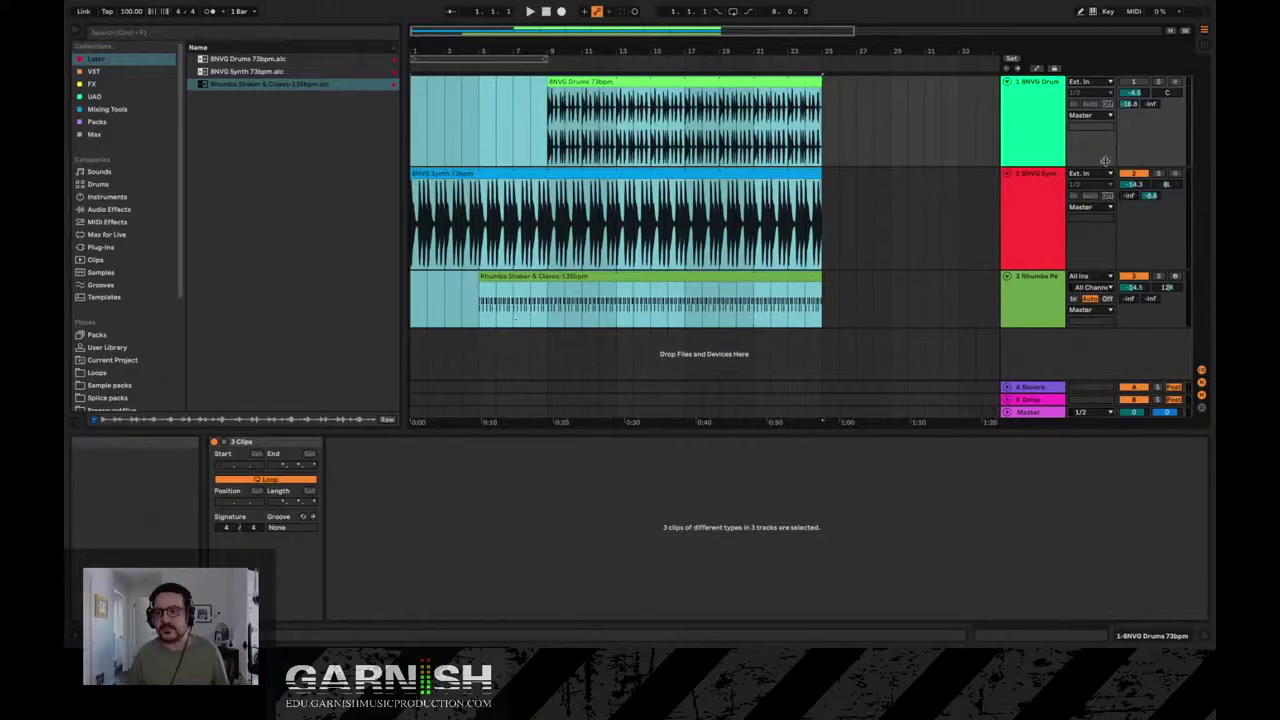
# - Raise the drums track's send A to 0 dB in the Arrangement and lower it to -19.7 dB in the Session View mixer
pyautogui.click(1130, 103)
pyautogui.moveTo(1130, 103)
pyautogui.mouseDown()
pyautogui.moveTo(1130, 81)
pyautogui.moveTo(1133, 106)
pyautogui.mouseUp()
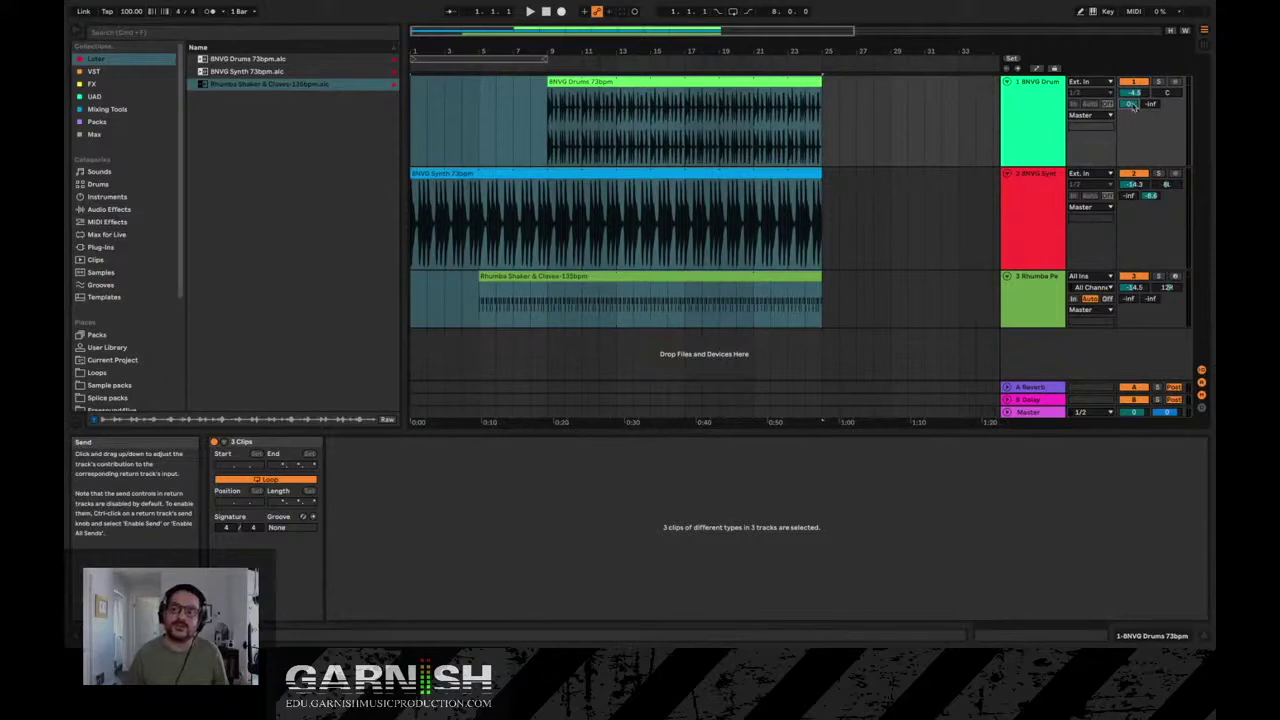
pyautogui.press('Tab')
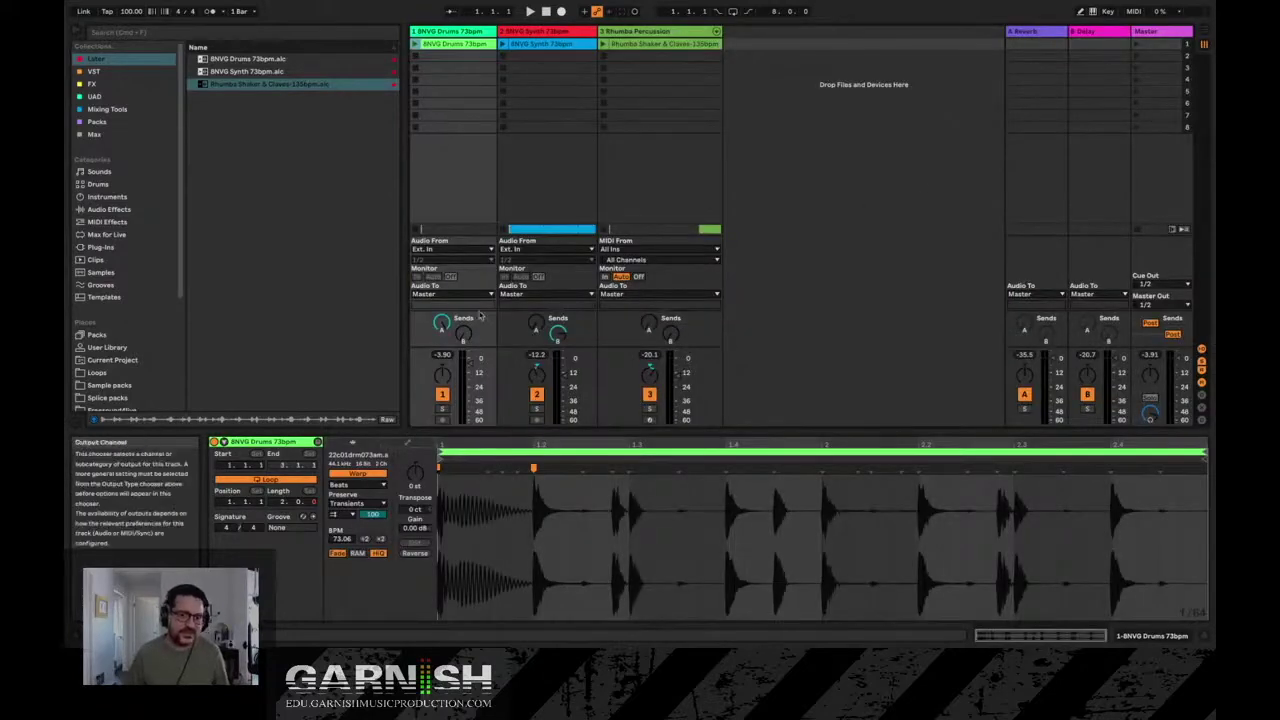
pyautogui.moveTo(441, 335)
pyautogui.mouseDown()
pyautogui.moveTo(444, 316)
pyautogui.moveTo(444, 330)
pyautogui.mouseUp()
pyautogui.press('Tab')
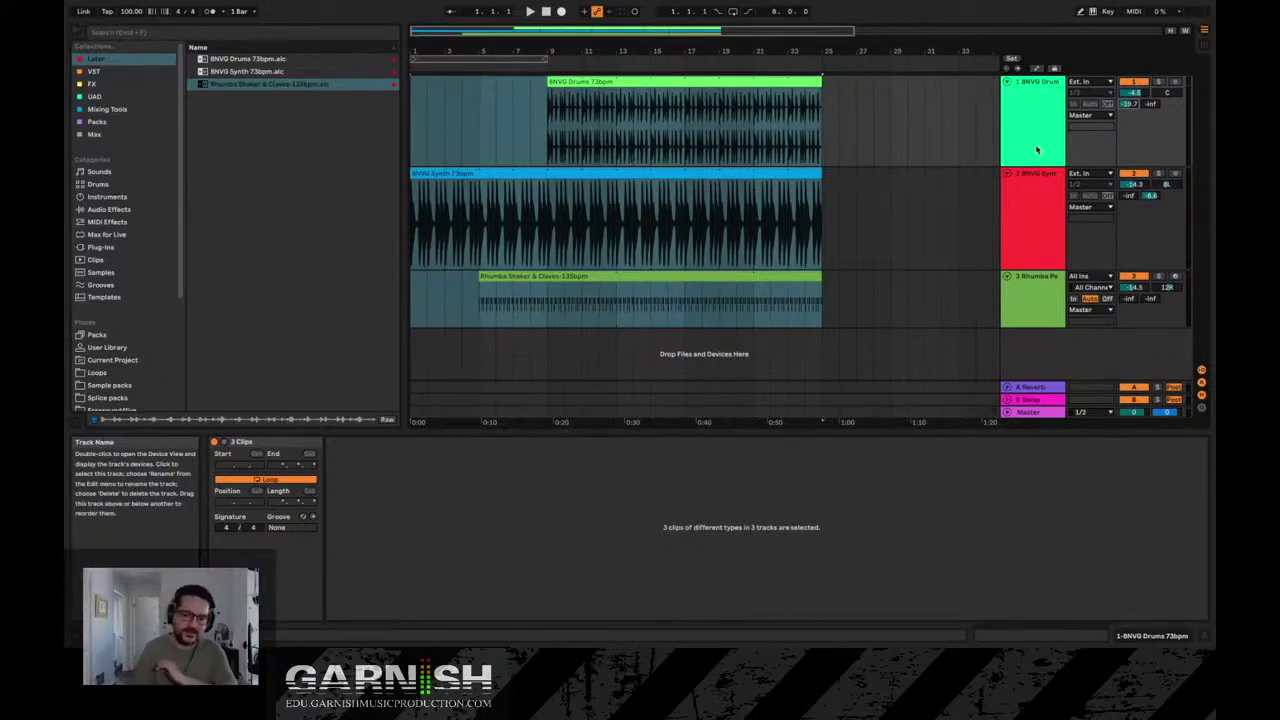
# - Make the Rhumba Percussion track slightly taller in the Arrangement and rename the first track as Drums
pyautogui.moveTo(1045, 328); pyautogui.dragTo(1038, 349)
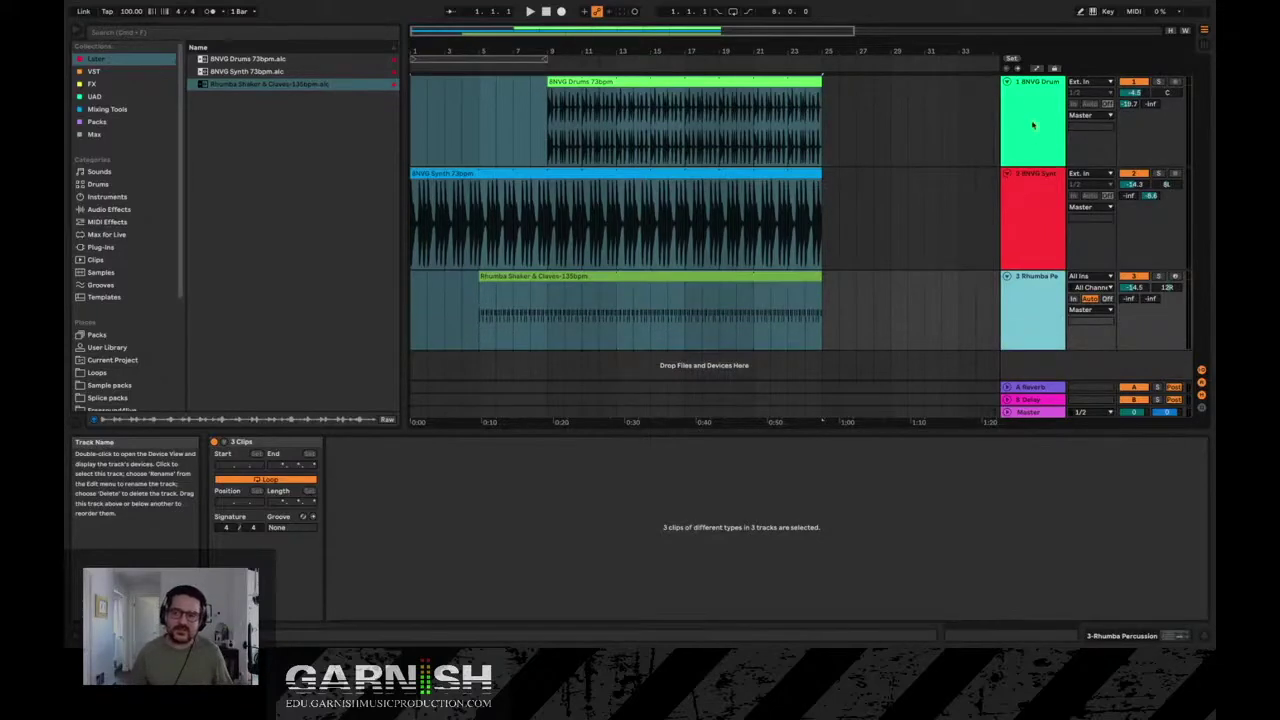
pyautogui.click(1030, 88)
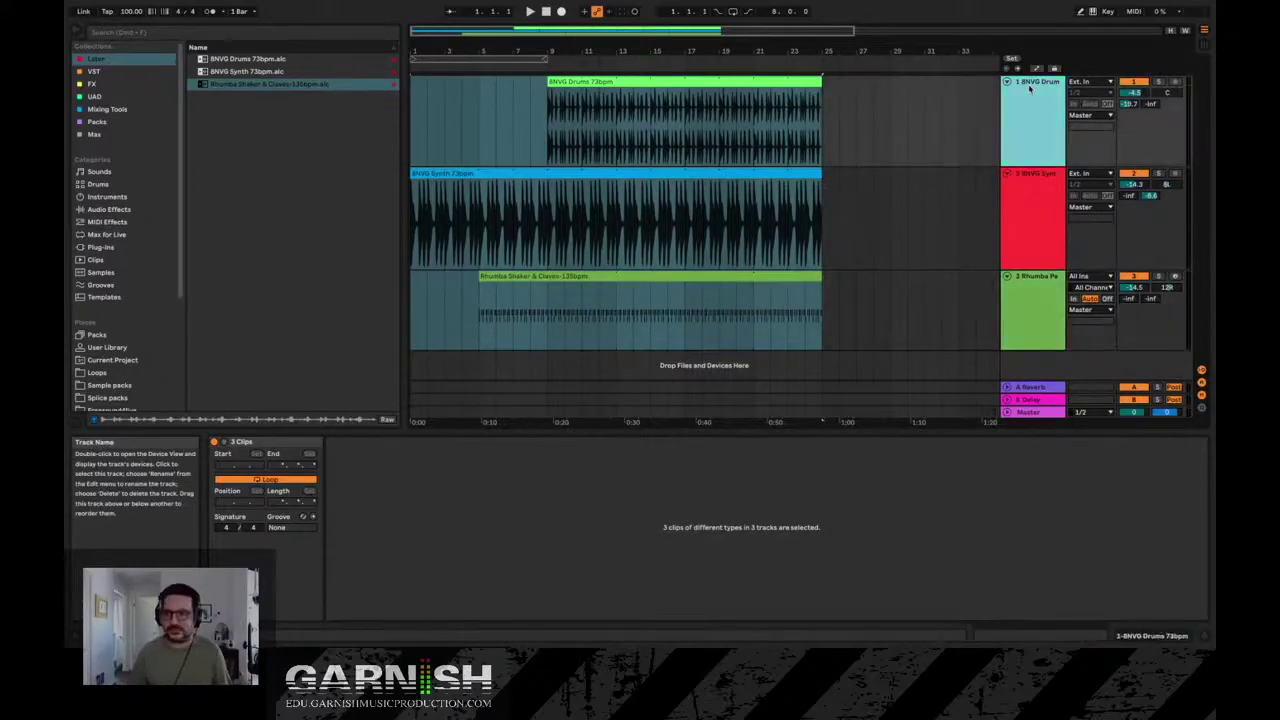
pyautogui.press('super+r')
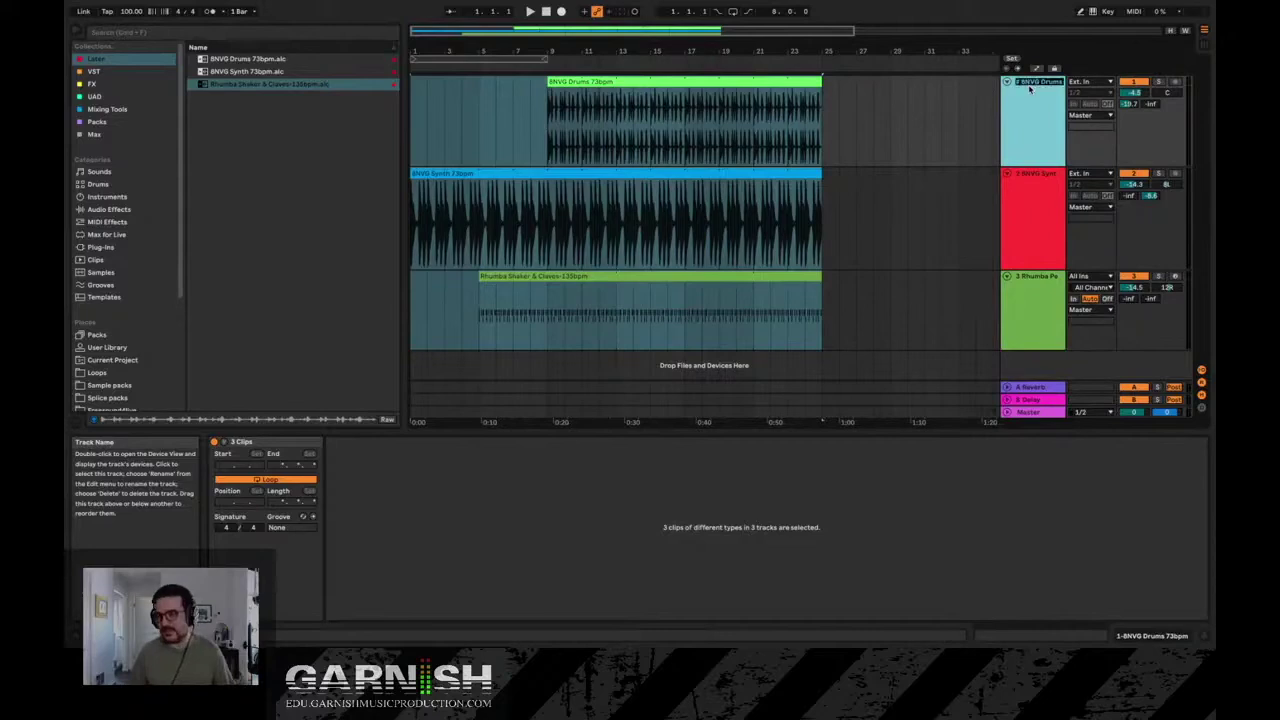
pyautogui.click(1030, 88)
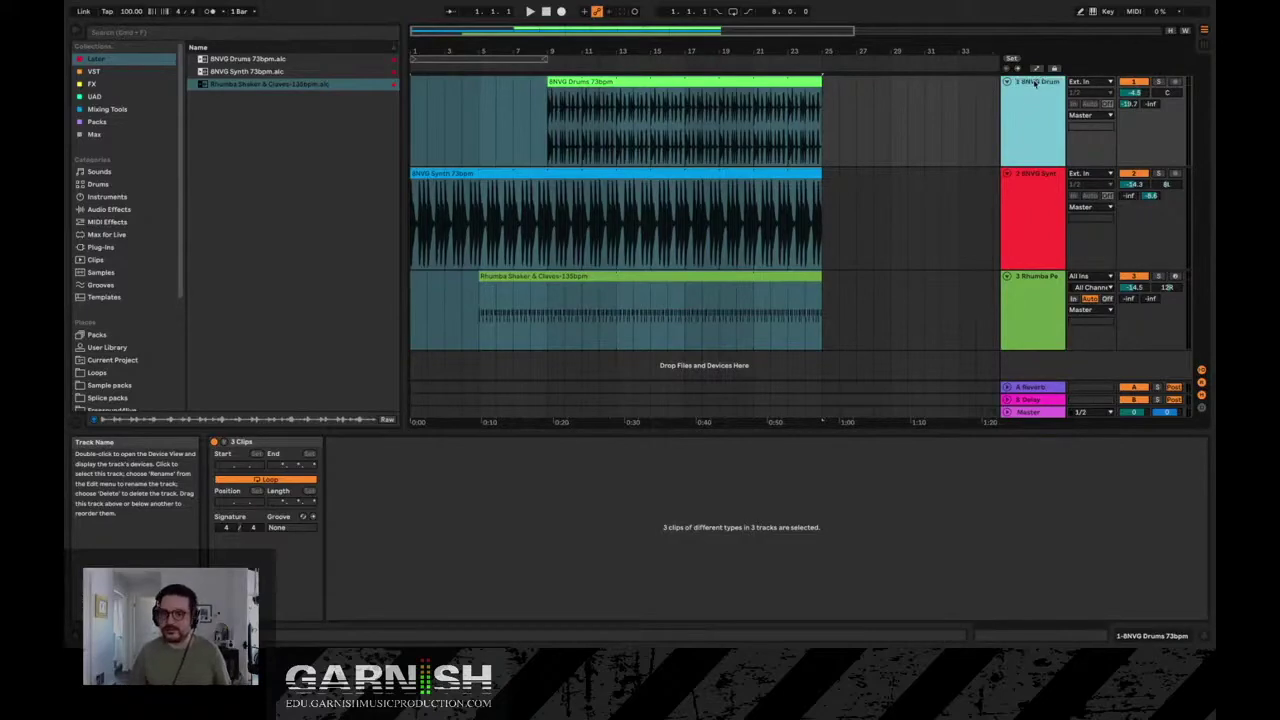
pyautogui.rightClick(1035, 84)
pyautogui.click(1031, 114)
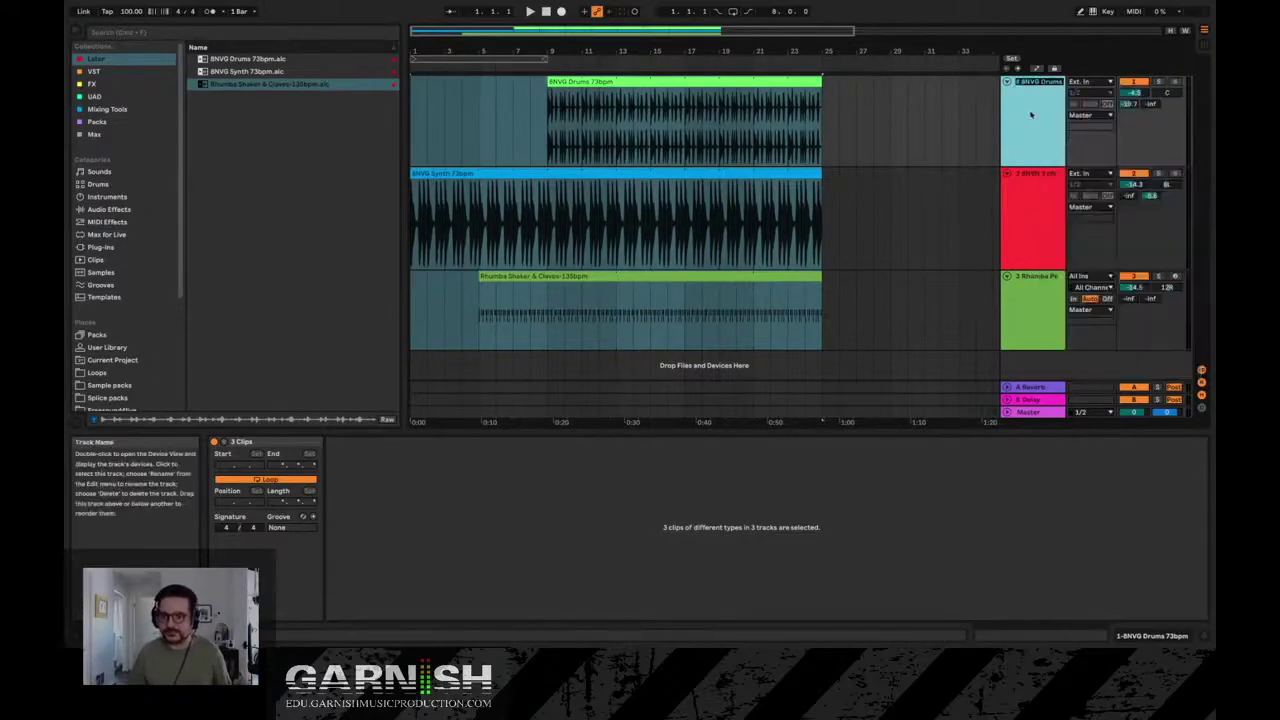
pyautogui.write('Dru')
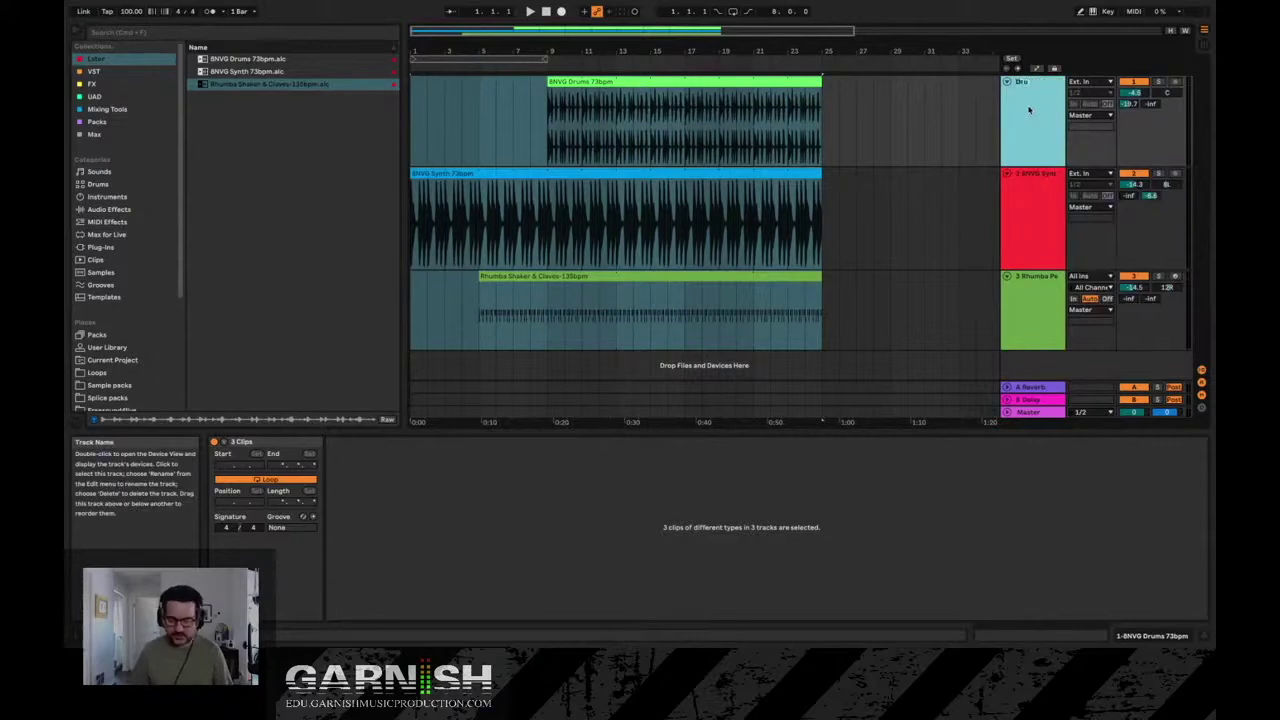
pyautogui.press('Return')
# - Color the Drums track pink and check its new name and color in the Session View
pyautogui.rightClick(1029, 110)
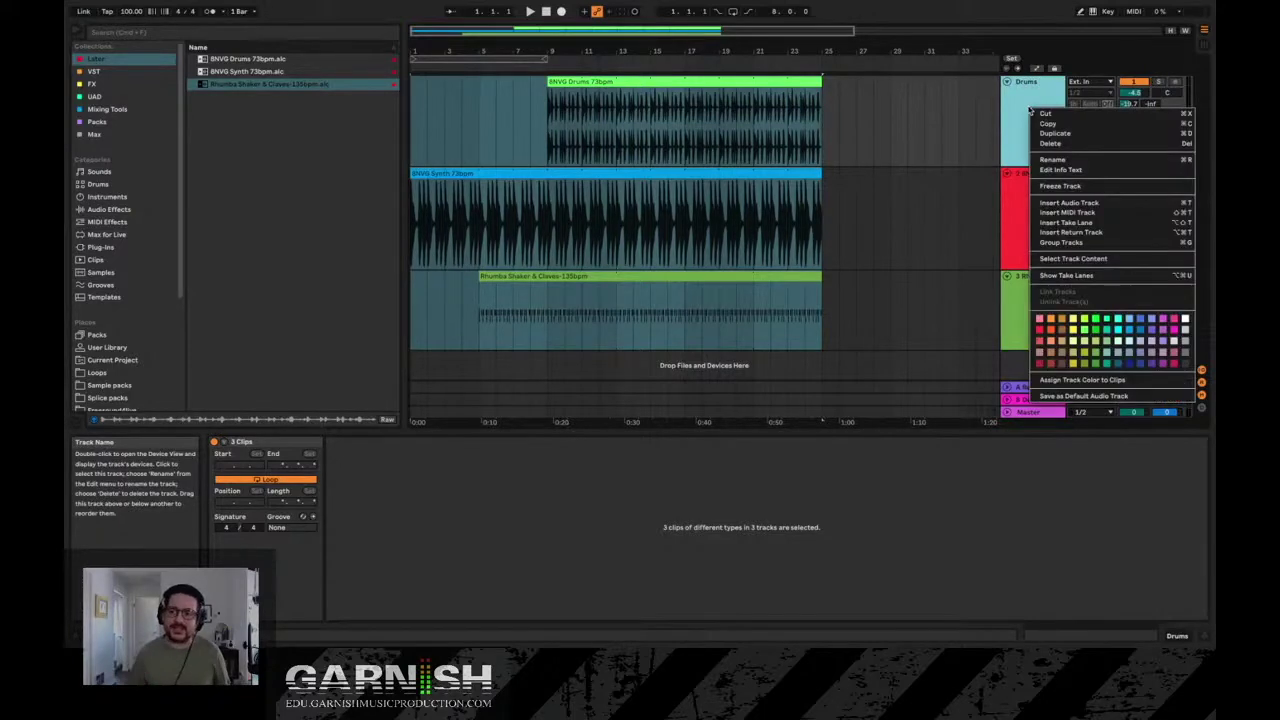
pyautogui.click(1171, 318)
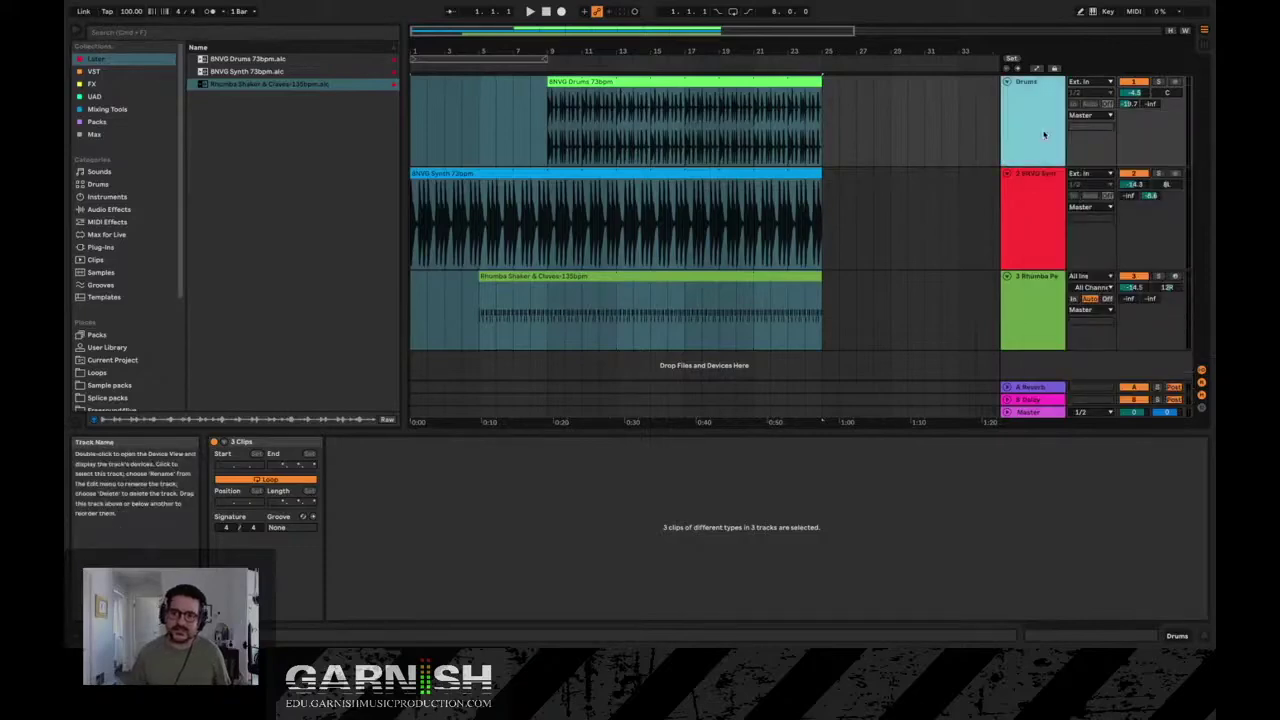
pyautogui.click(958, 130)
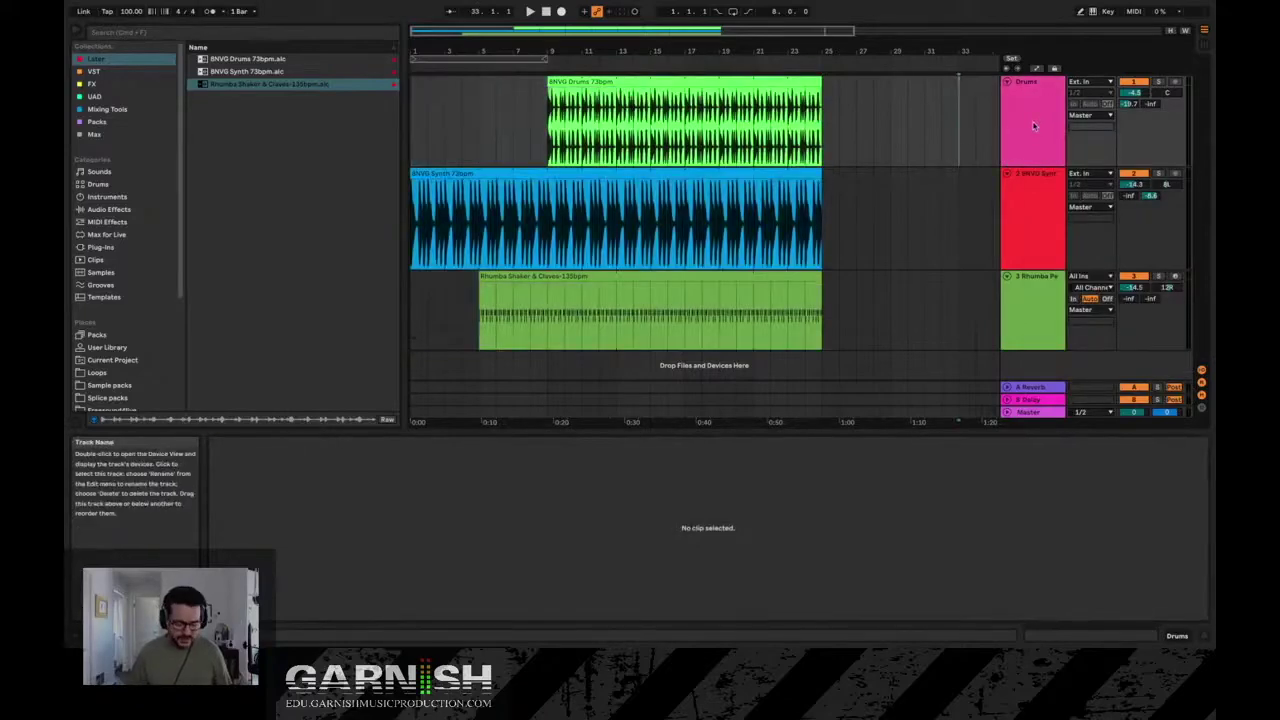
pyautogui.press('Tab')
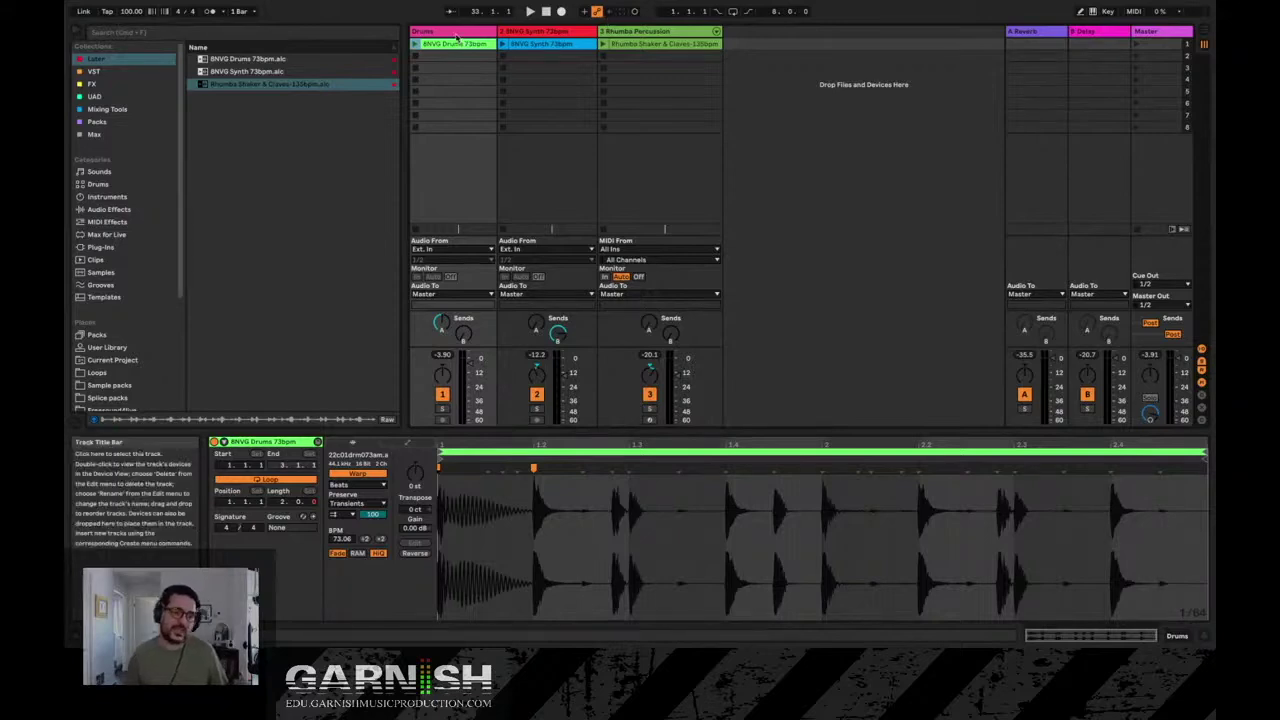
# - Compare the Arrangement and Session Views of the same tracks, selecting the drums clip in the Arrangement
pyautogui.press('Tab')
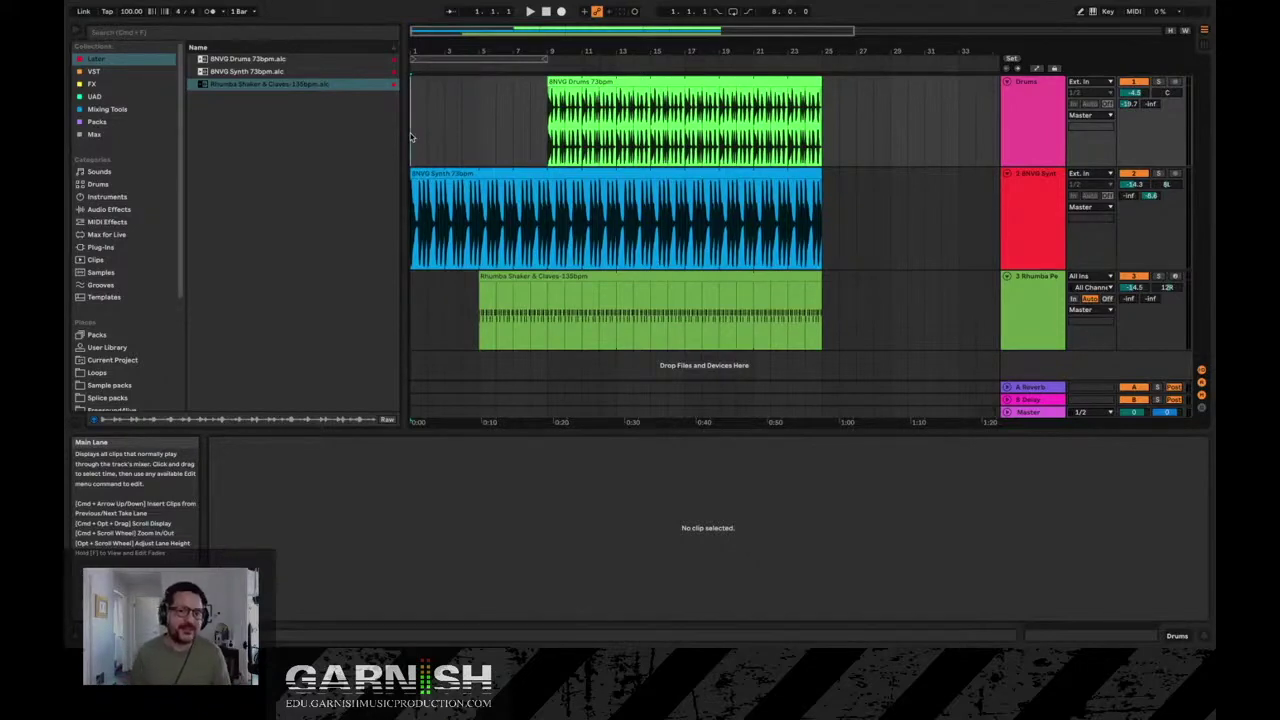
pyautogui.press('Tab')
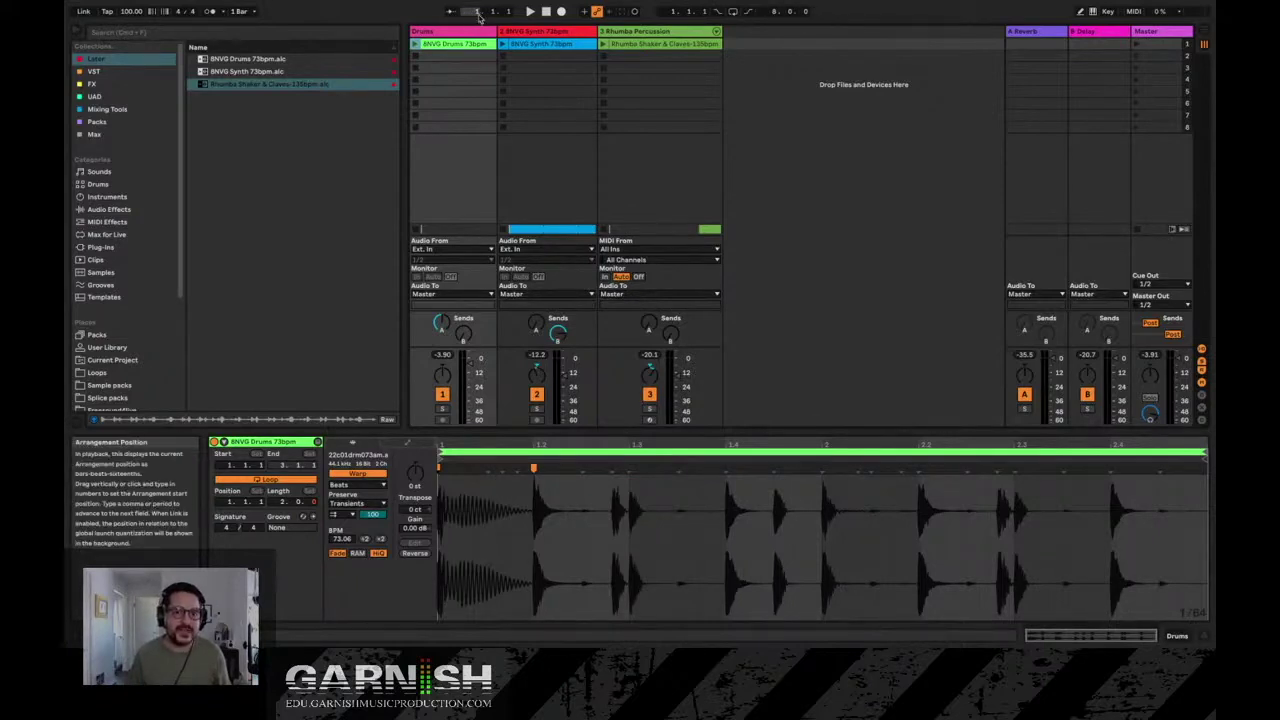
pyautogui.press('Tab')
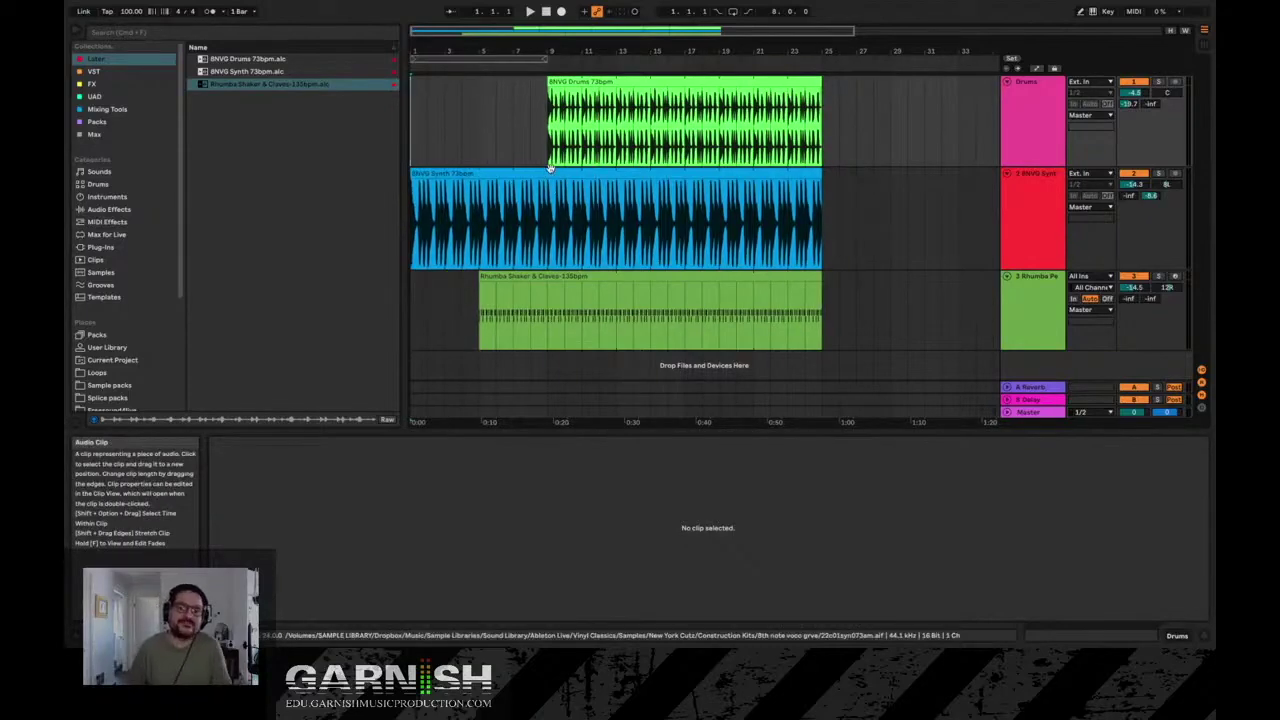
pyautogui.press('Tab')
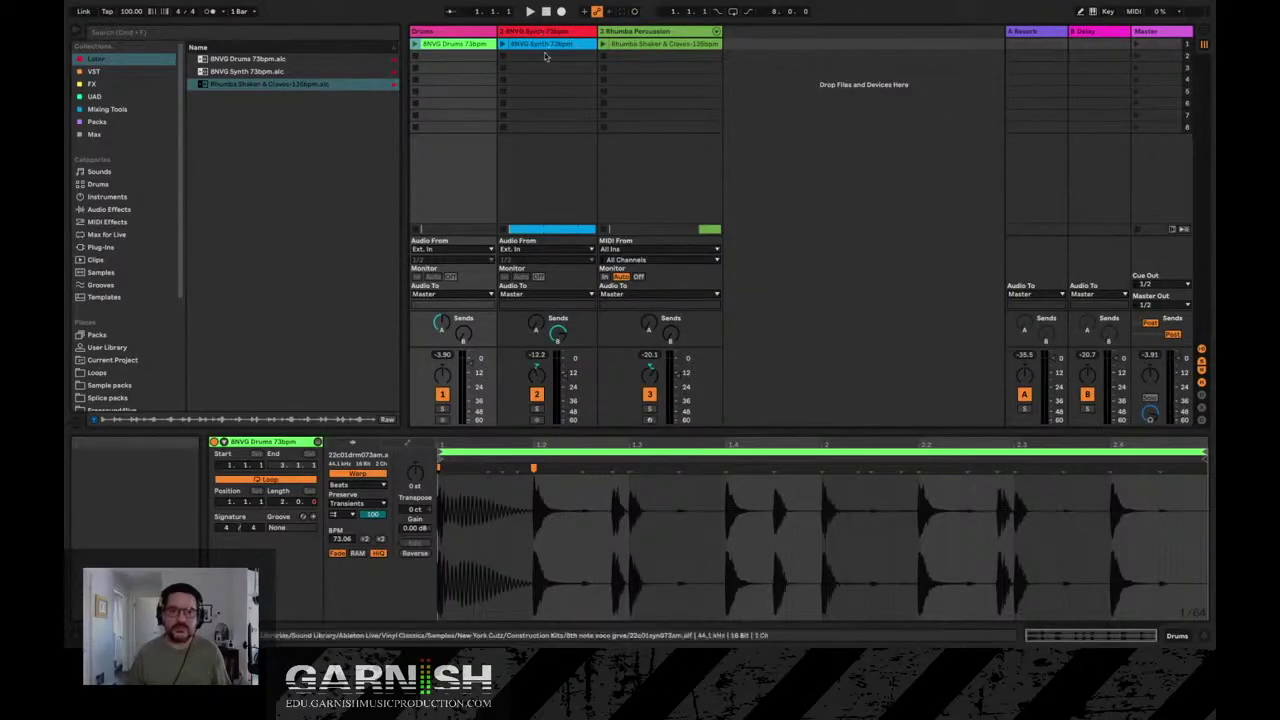
pyautogui.press('Tab')
pyautogui.click(592, 82)
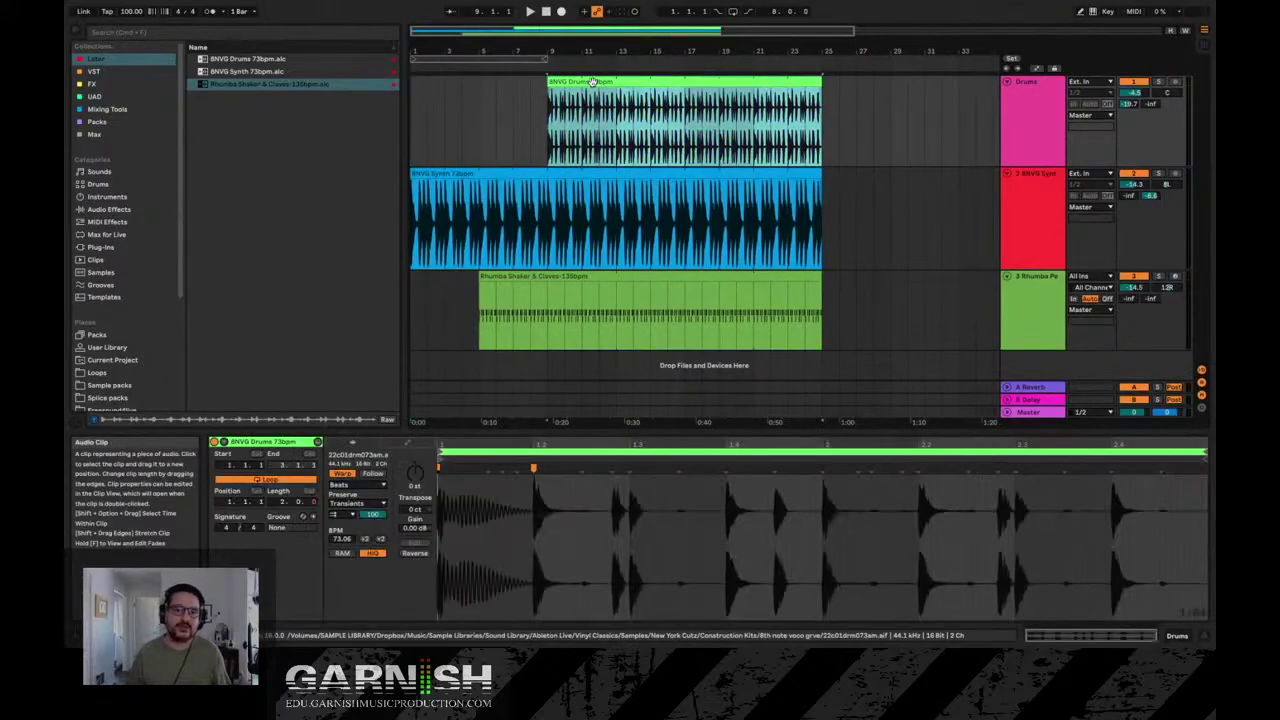
pyautogui.press('Tab')
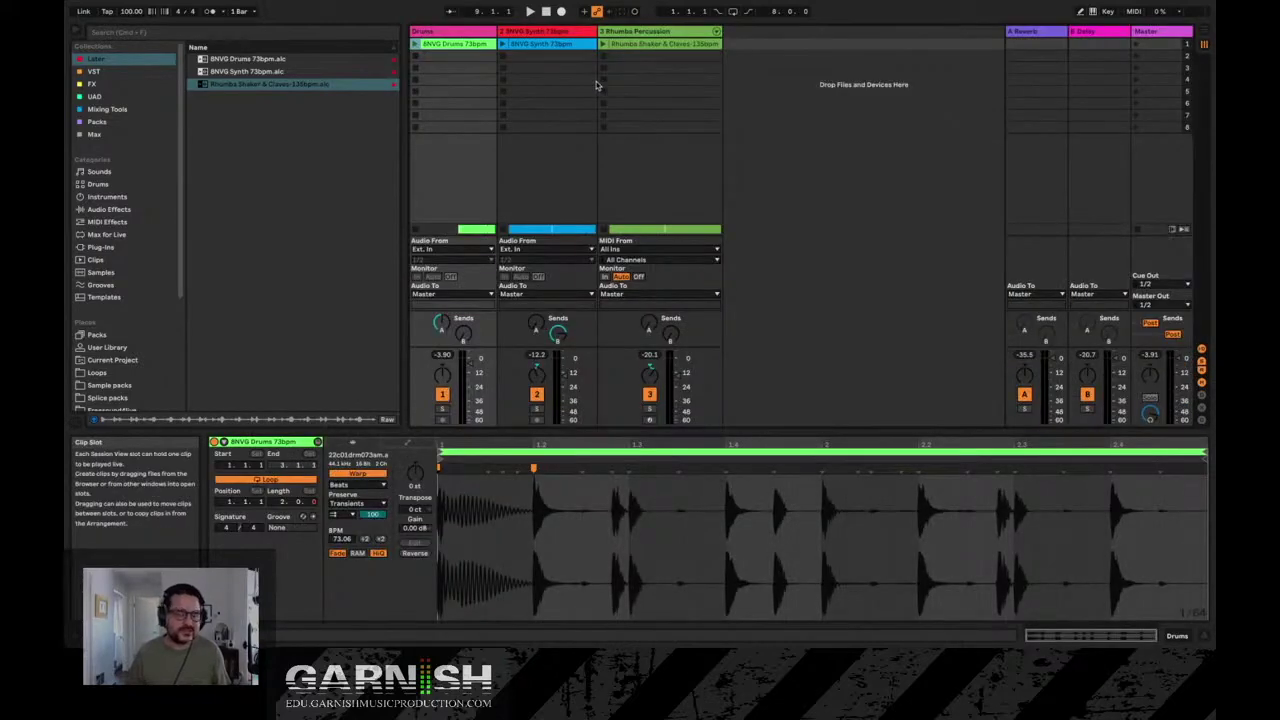
# - Move the drums clip to start at bar 1 and the synth clip to start at bar 3 in the Arrangement
pyautogui.press('Tab')
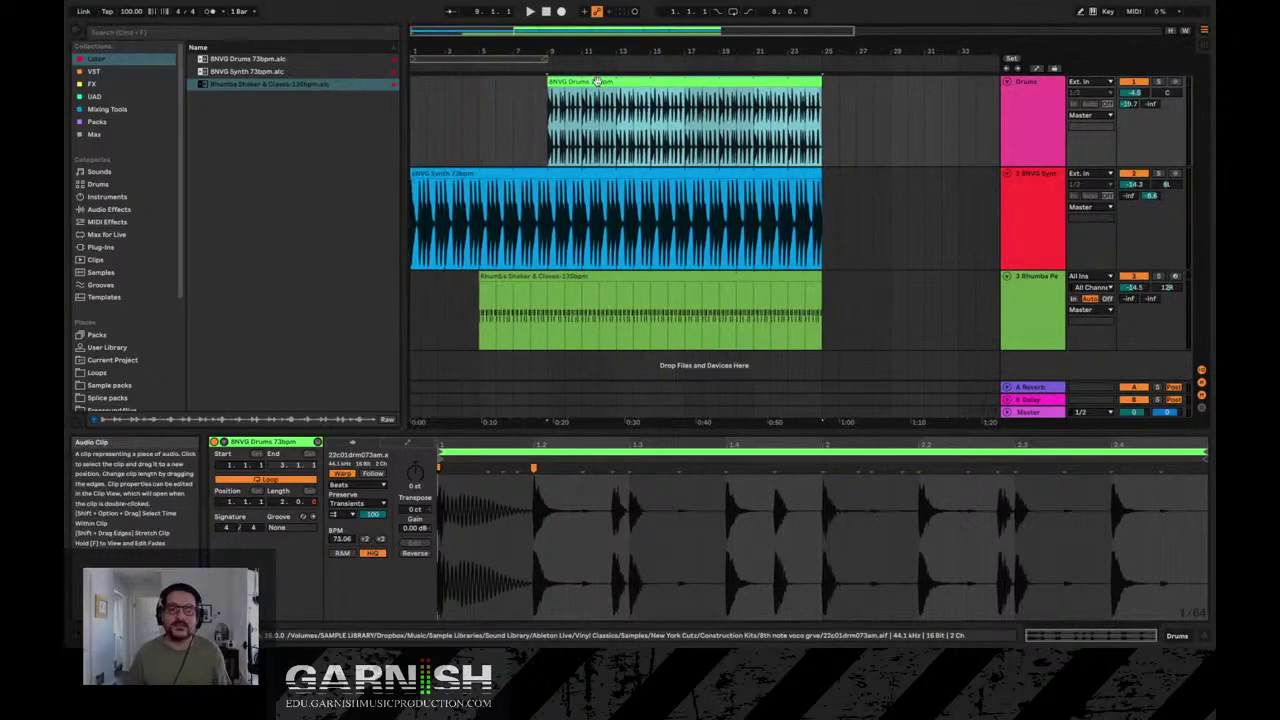
pyautogui.moveTo(602, 82); pyautogui.dragTo(477, 91)
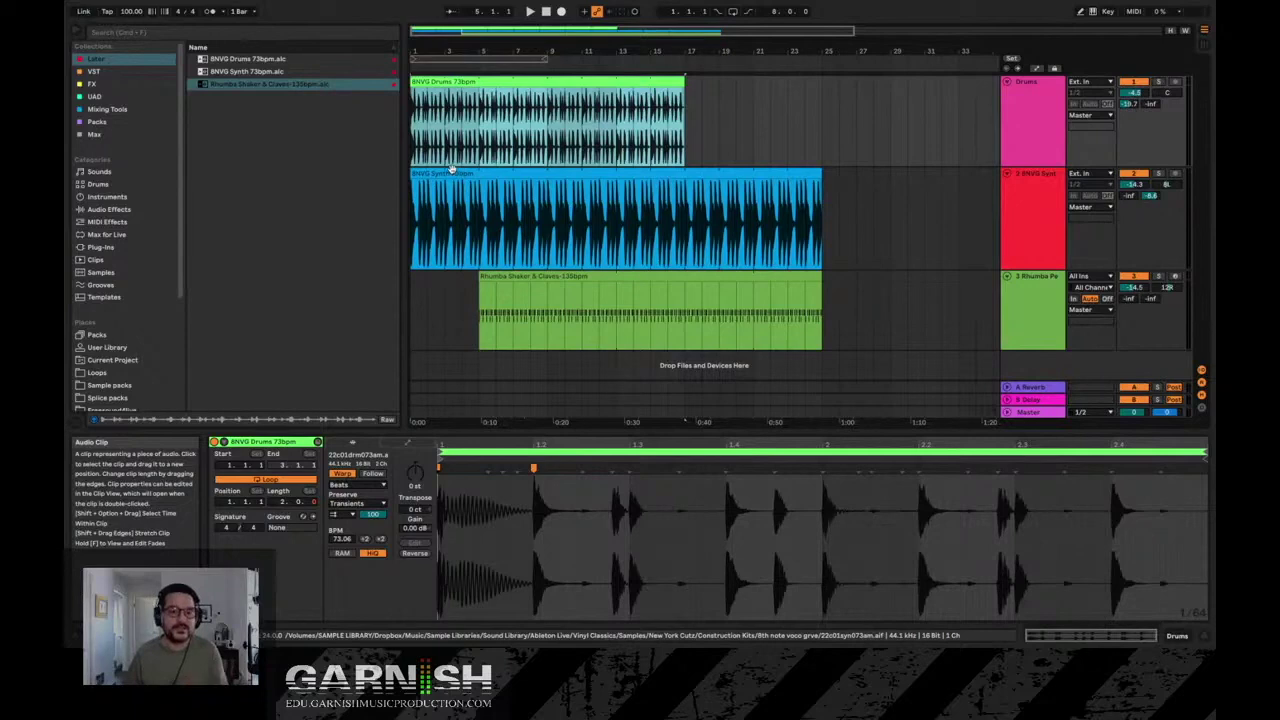
pyautogui.moveTo(450, 173); pyautogui.dragTo(480, 173)
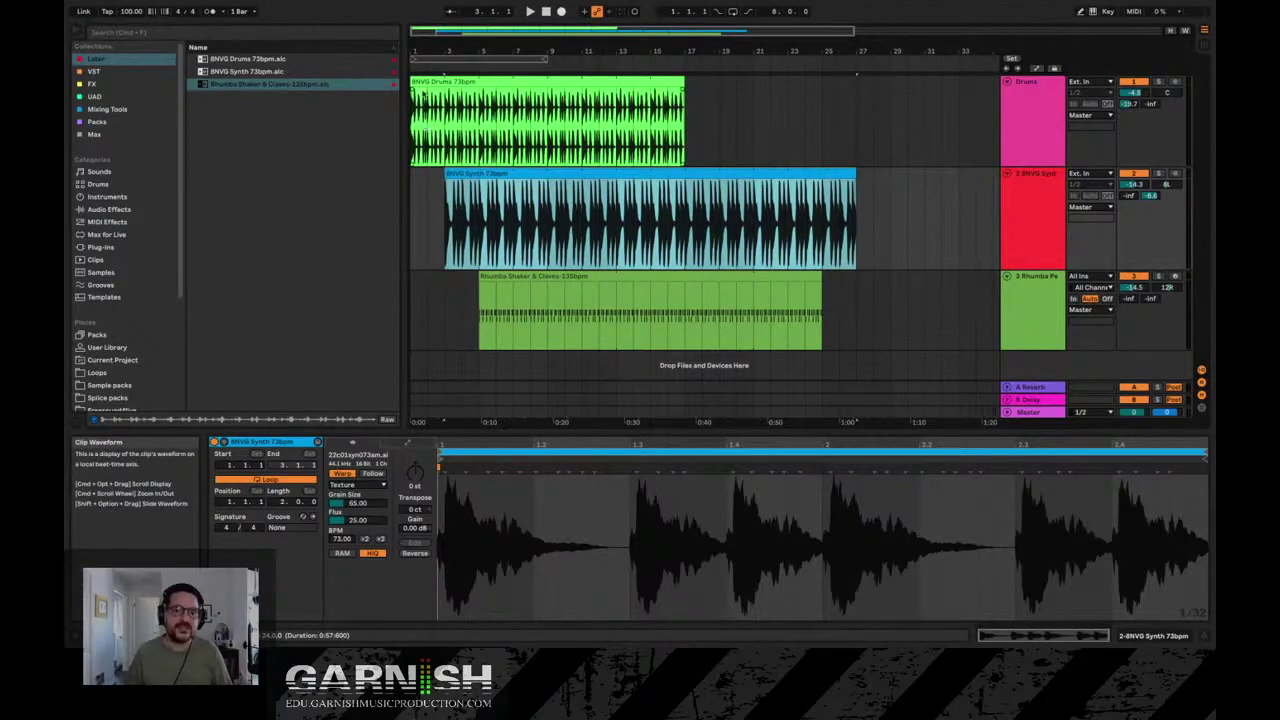
# - Play the rearranged clips from bar 3 briefly, return to the song start and play from bar 1
pyautogui.click(530, 11)
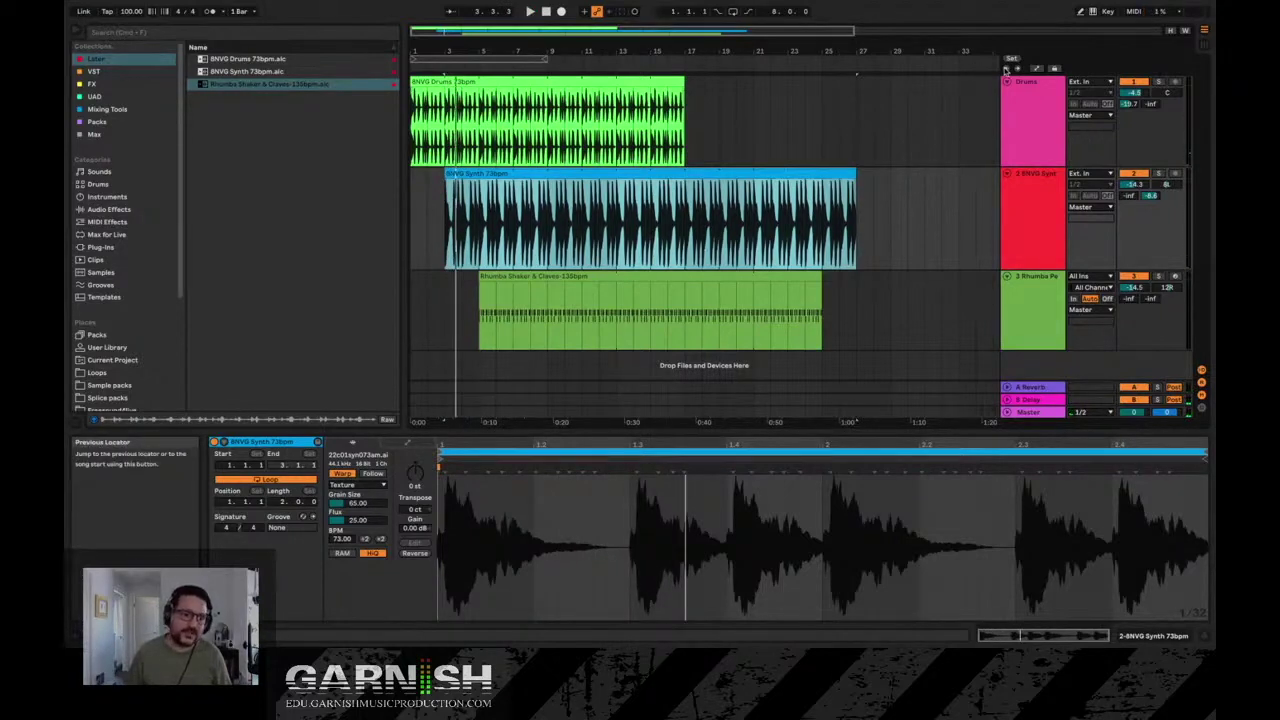
pyautogui.click(1006, 68)
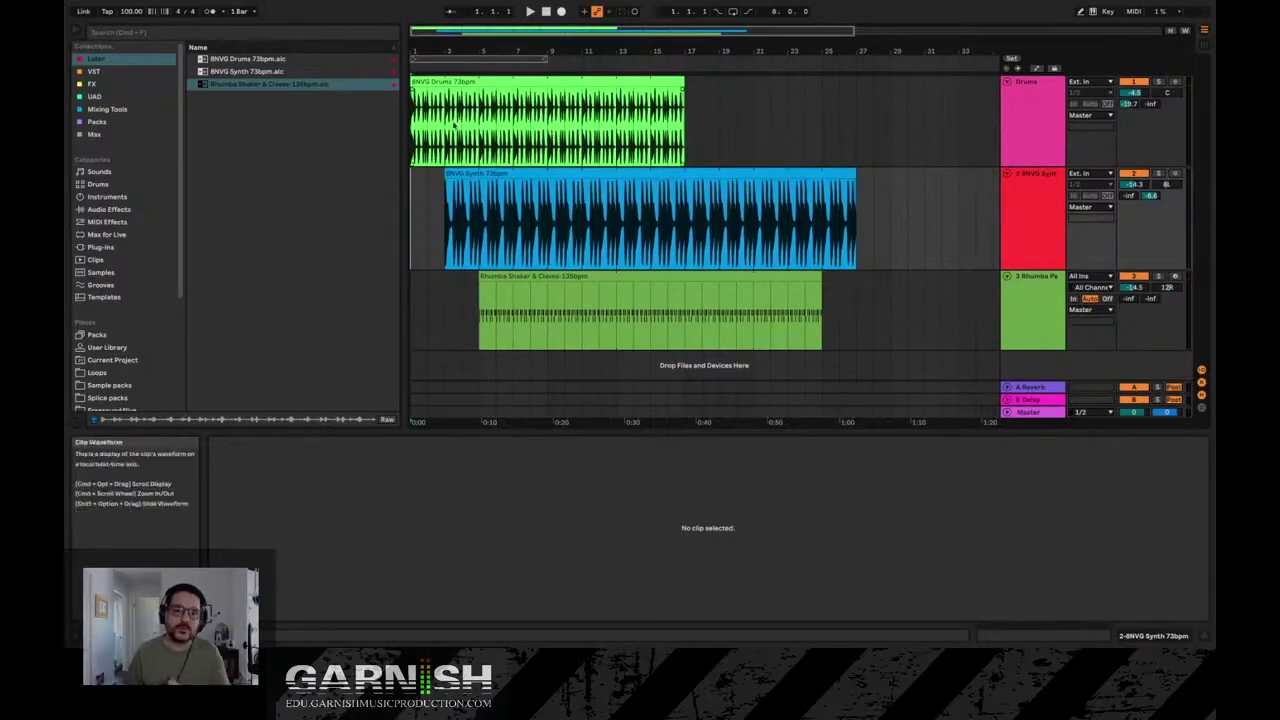
pyautogui.click(531, 12)
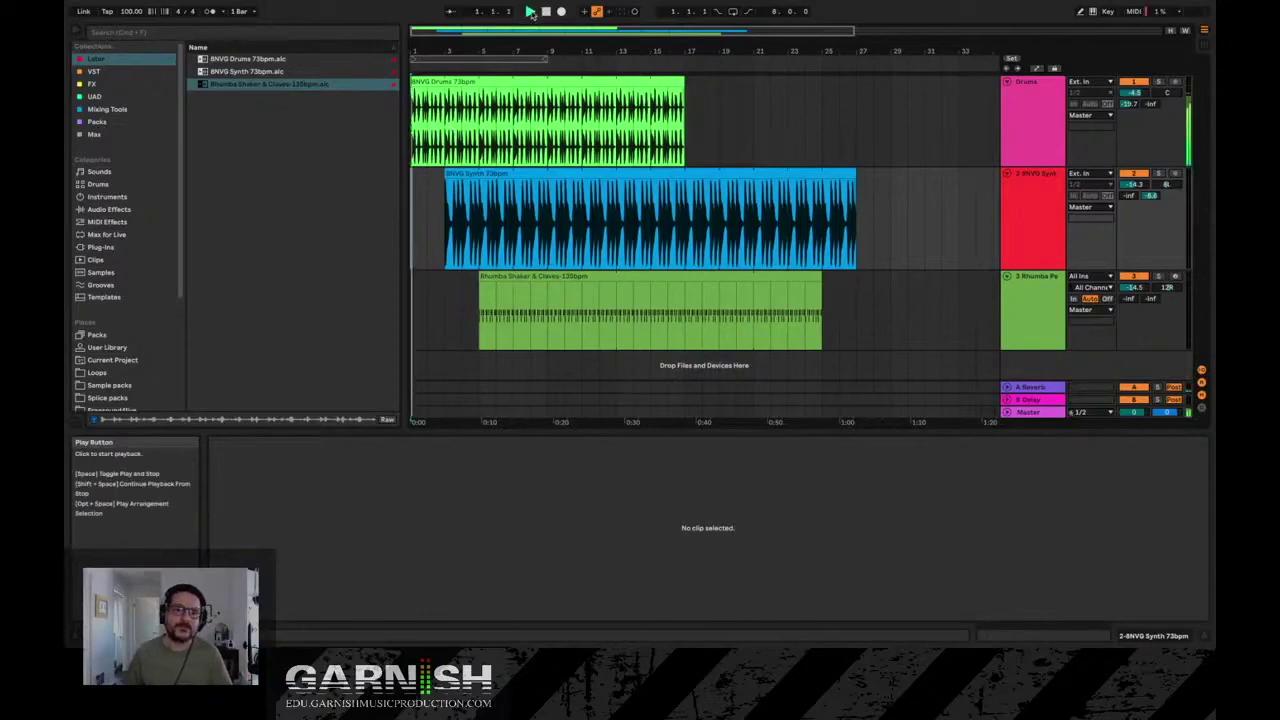